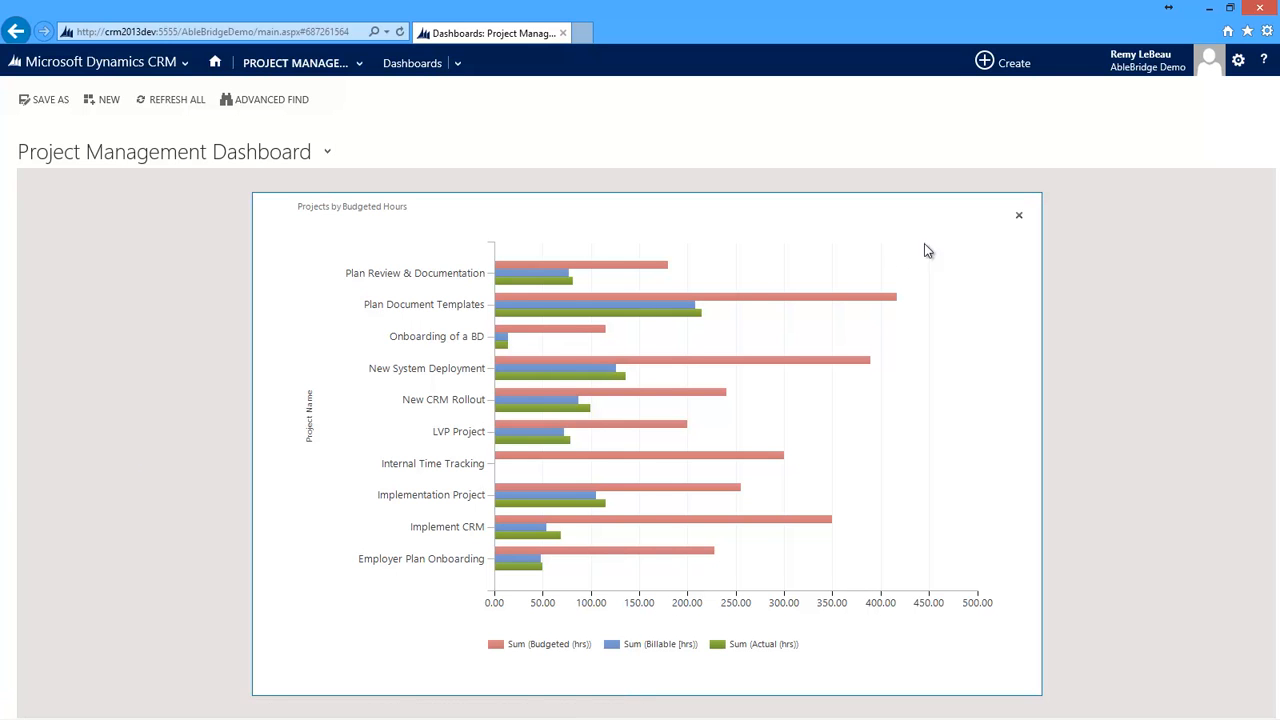
# - Close the enlarged Projects by Budgeted Hours chart and switch to the personal PM Tasks & Timesheets dashboard
pyautogui.click(1019, 218)
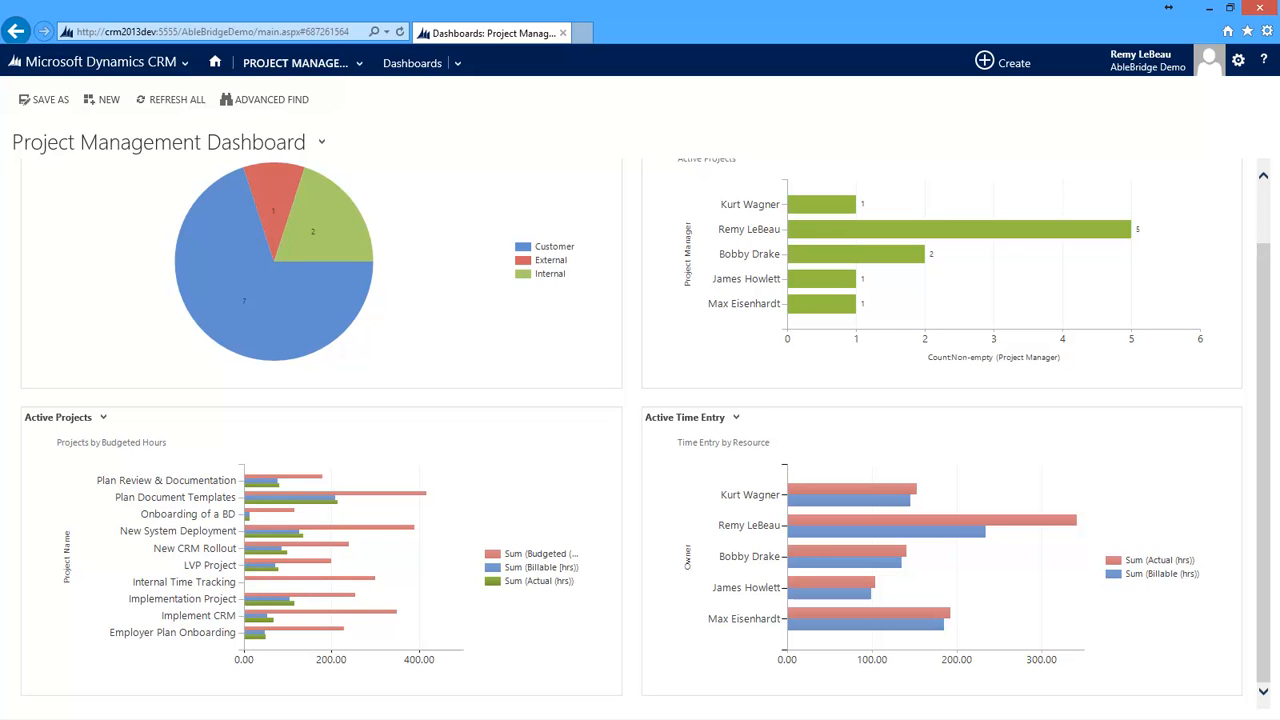
pyautogui.click(321, 143)
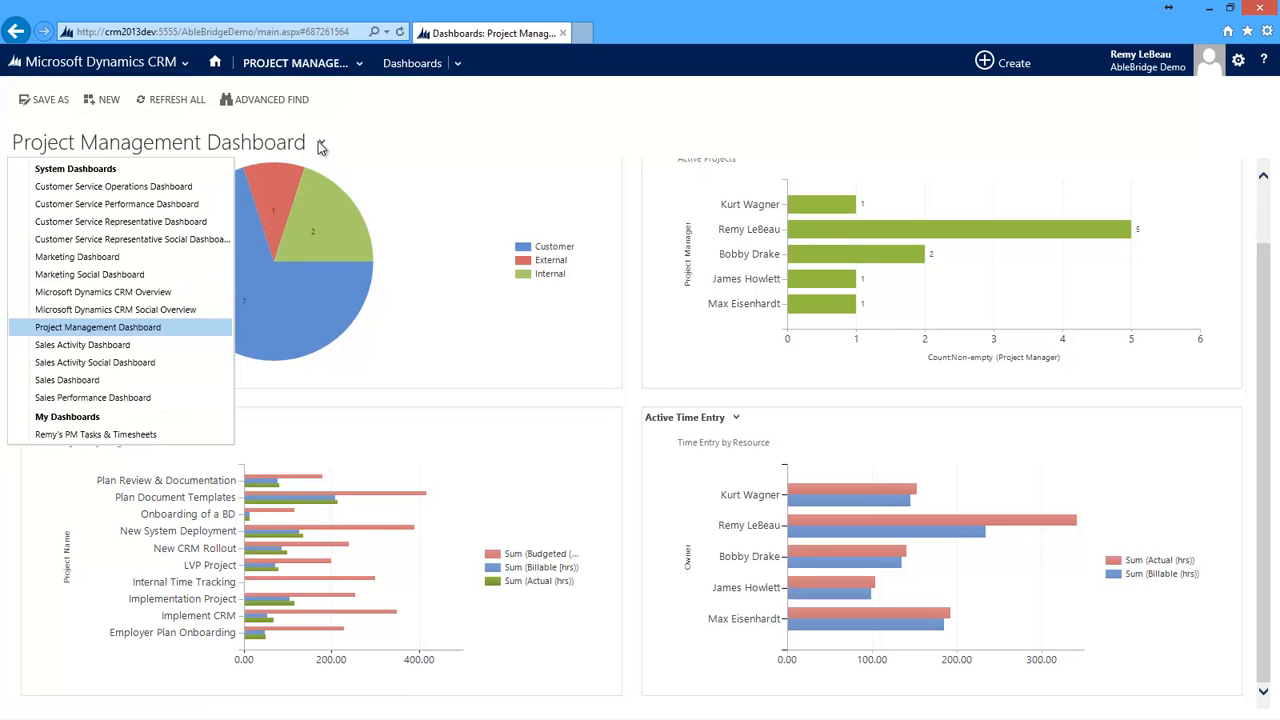
pyautogui.click(134, 432)
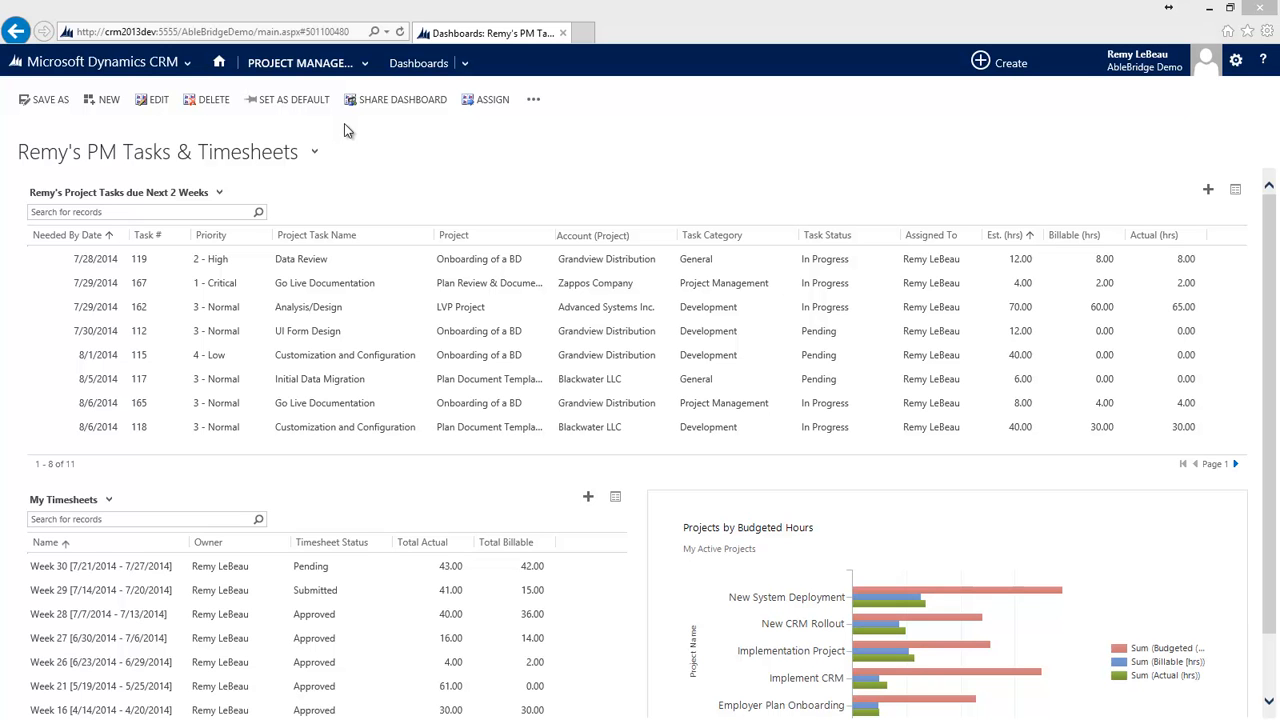
# - Go to the active projects list and open the New CRM Rollout project
pyautogui.click(300, 62)
pyautogui.click(373, 122)
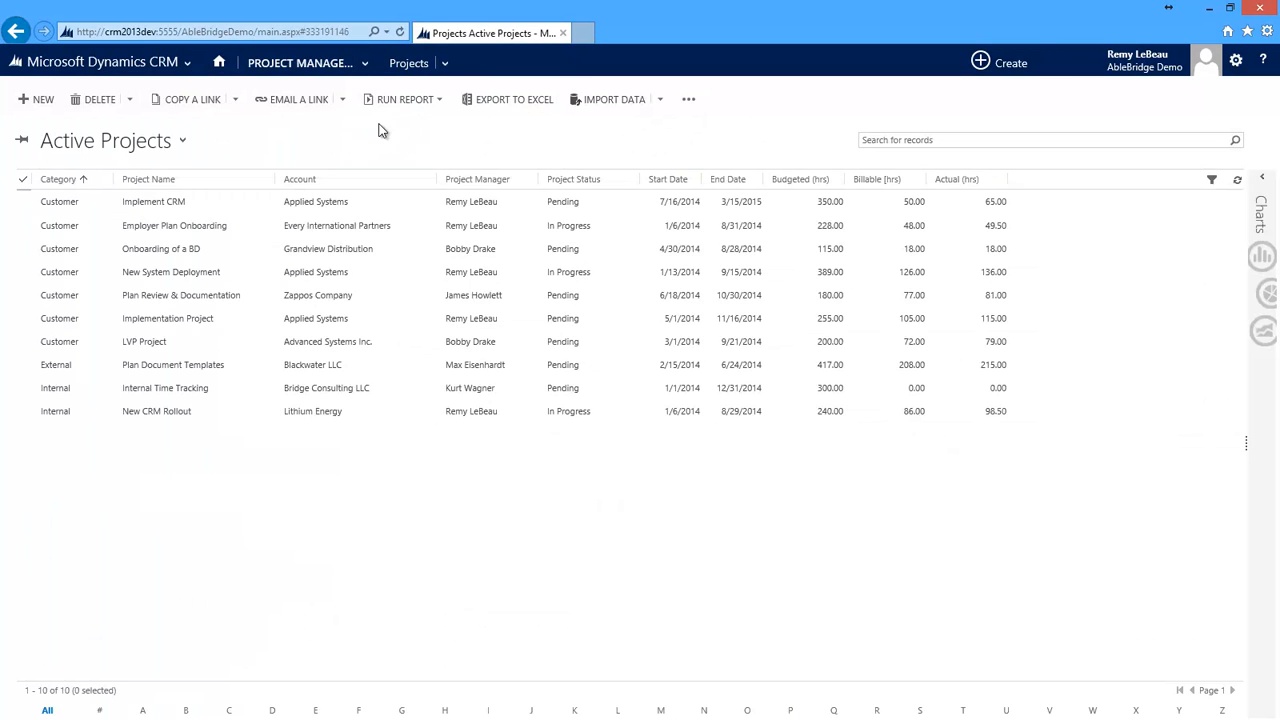
pyautogui.click(174, 417)
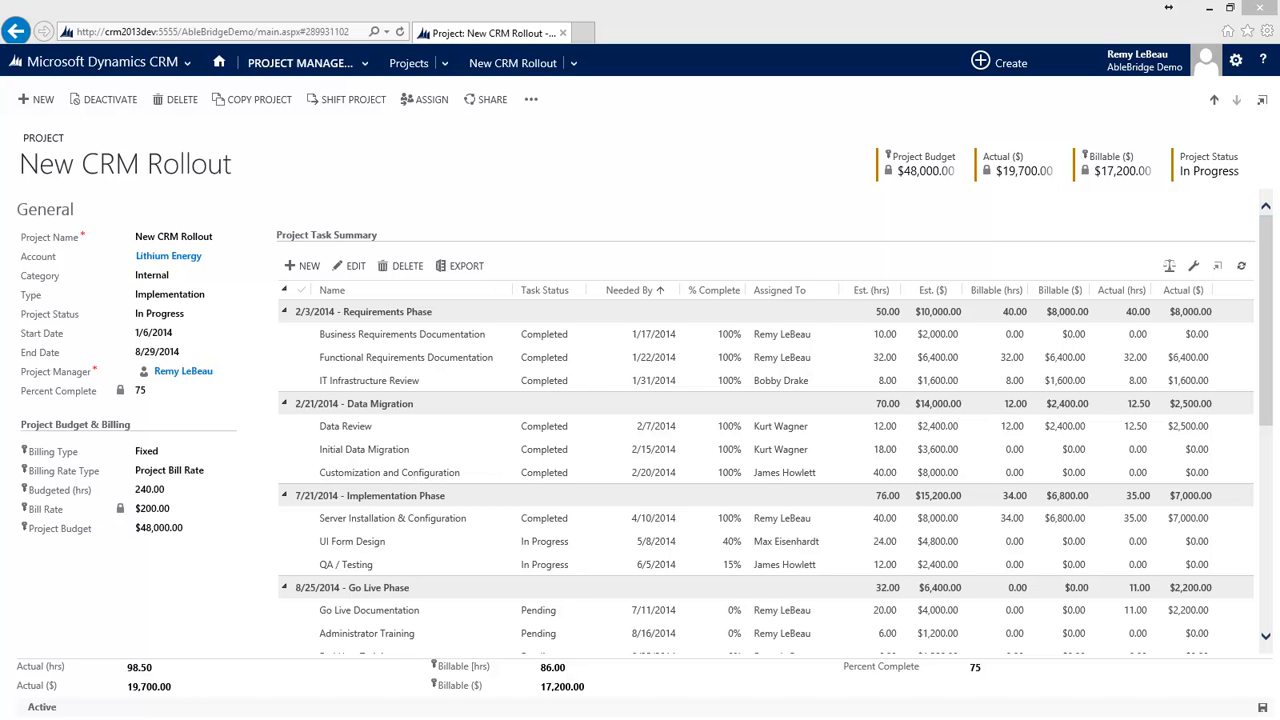
# - Set the project's Billing Type to Hourly and its Billing Rate Type to Project Bill Rate
pyautogui.click(165, 456)
pyautogui.click(160, 463)
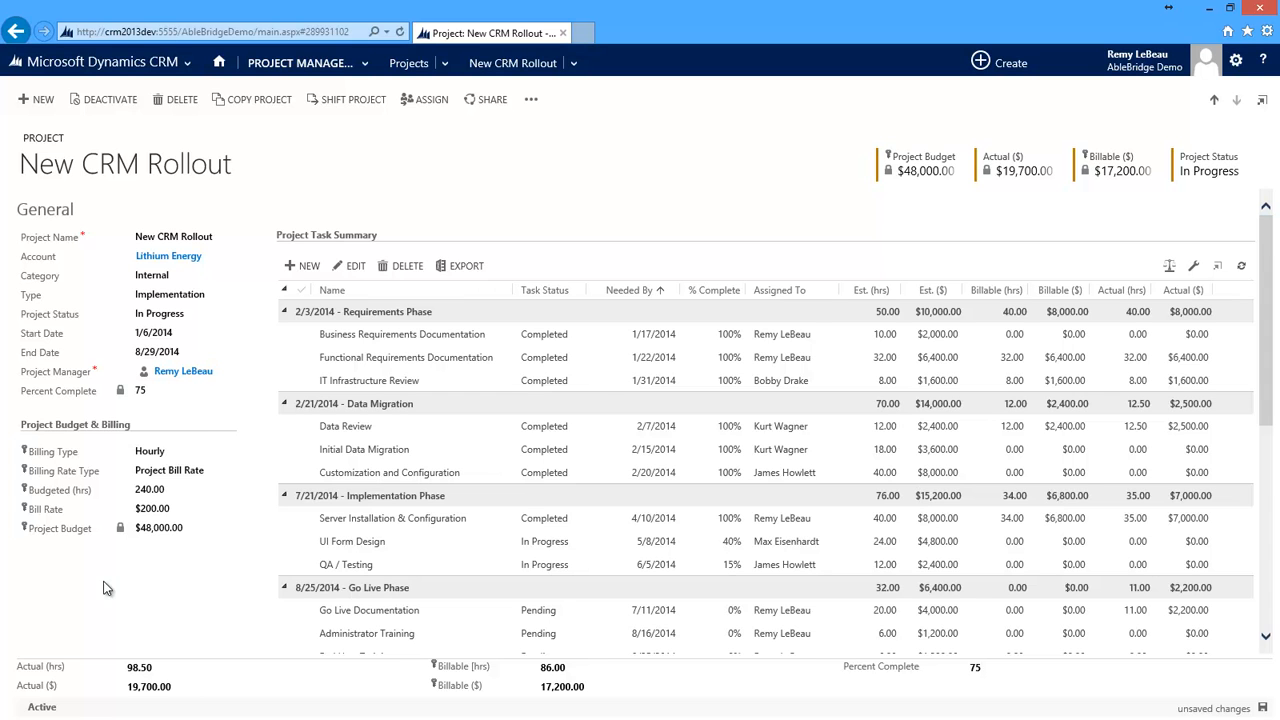
pyautogui.click(180, 472)
pyautogui.click(165, 484)
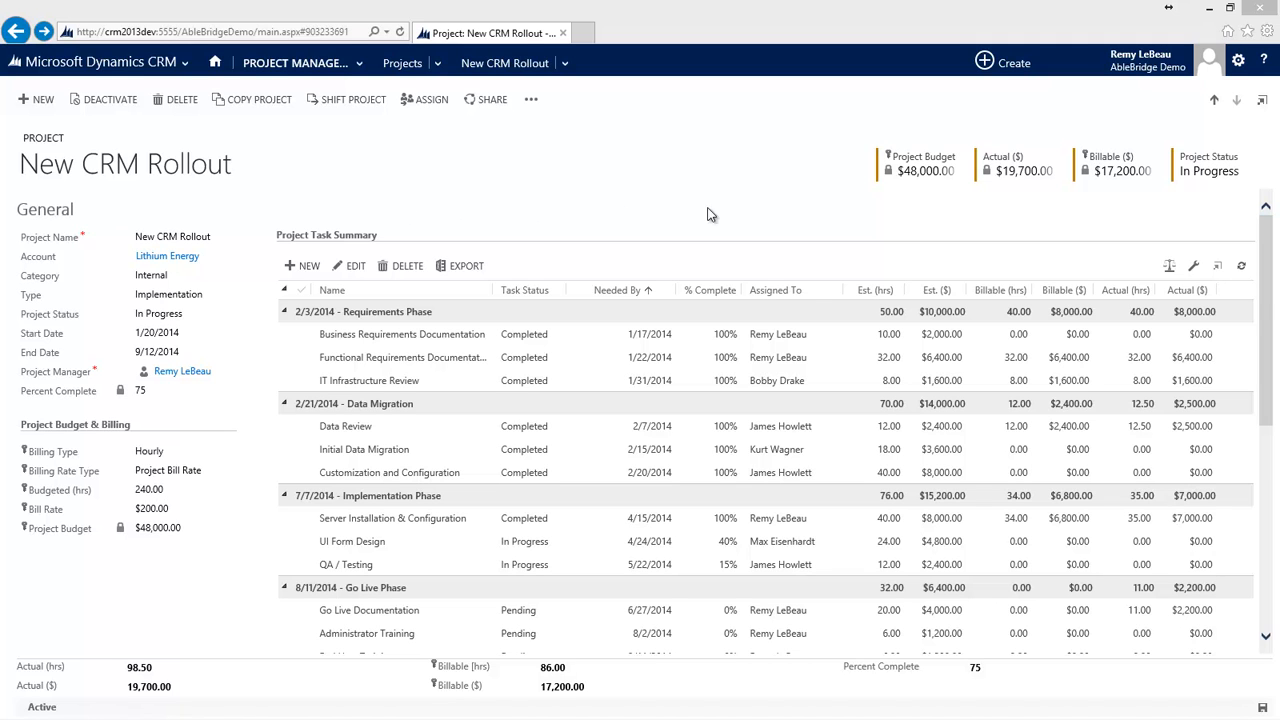
# - Change the Project Task Summary grid options to group the tasks by Assigned To
pyautogui.click(1193, 266)
pyautogui.click(860, 496)
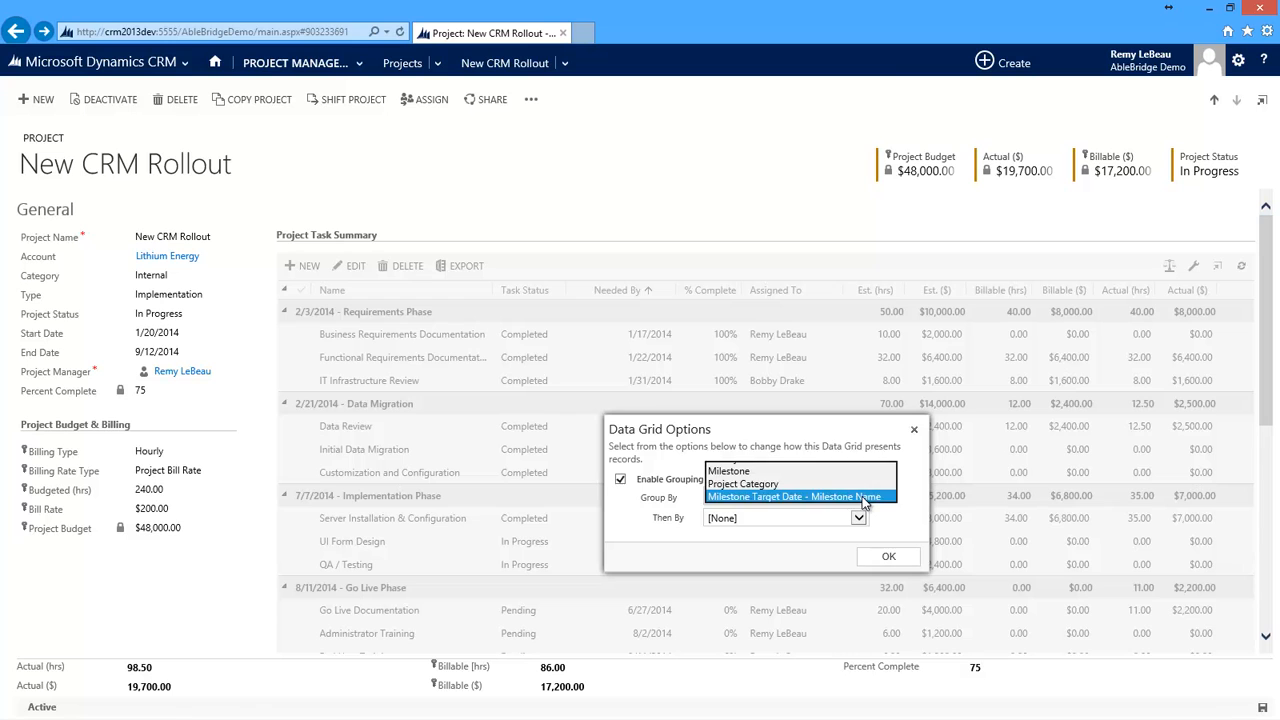
pyautogui.click(856, 446)
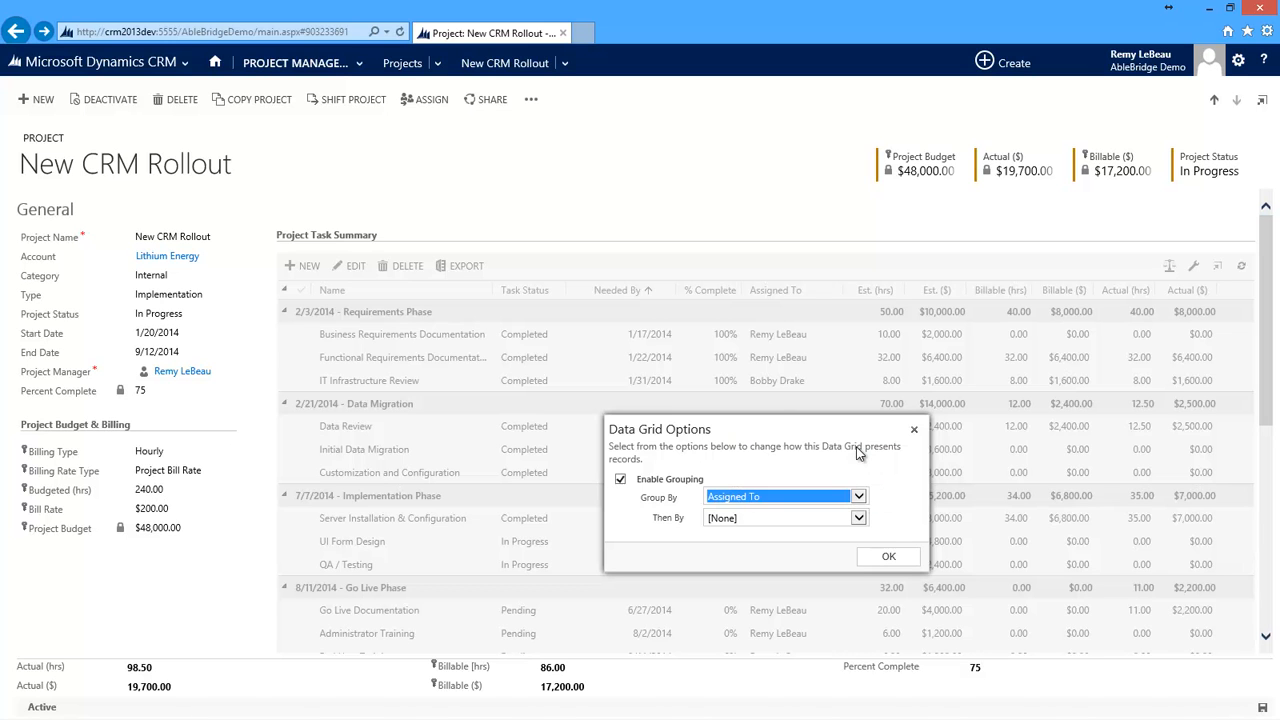
pyautogui.click(889, 559)
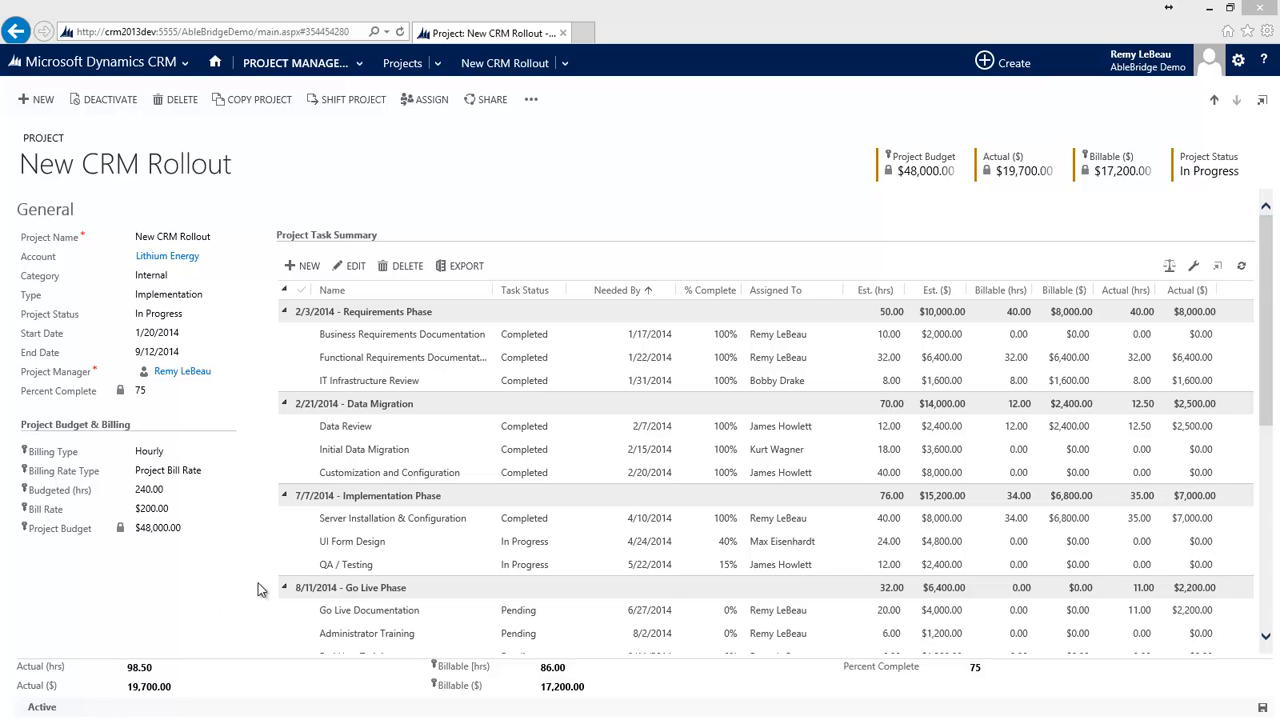
# - Set the Server Installation & Configuration task's Needed By date to 4/15/2014, mark UI Form Design as Completed, and save the changes
pyautogui.click(422, 547)
pyautogui.click(470, 519)
pyautogui.click(662, 521)
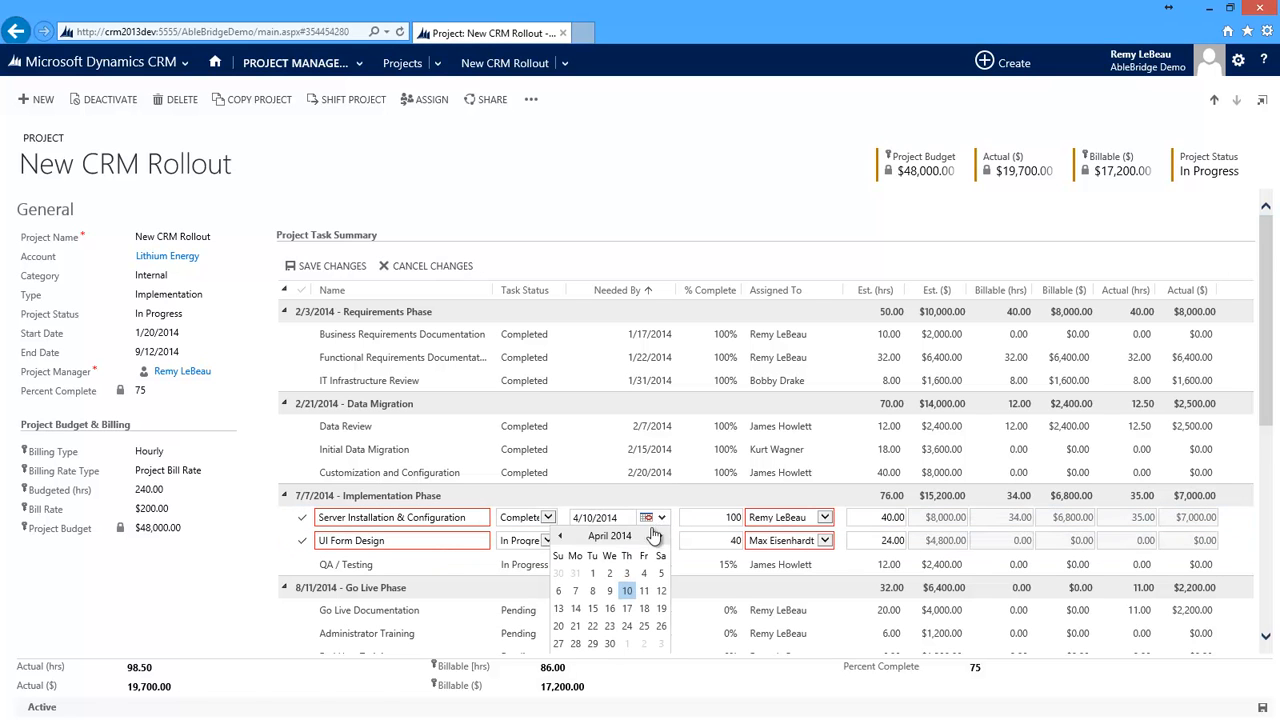
pyautogui.click(595, 608)
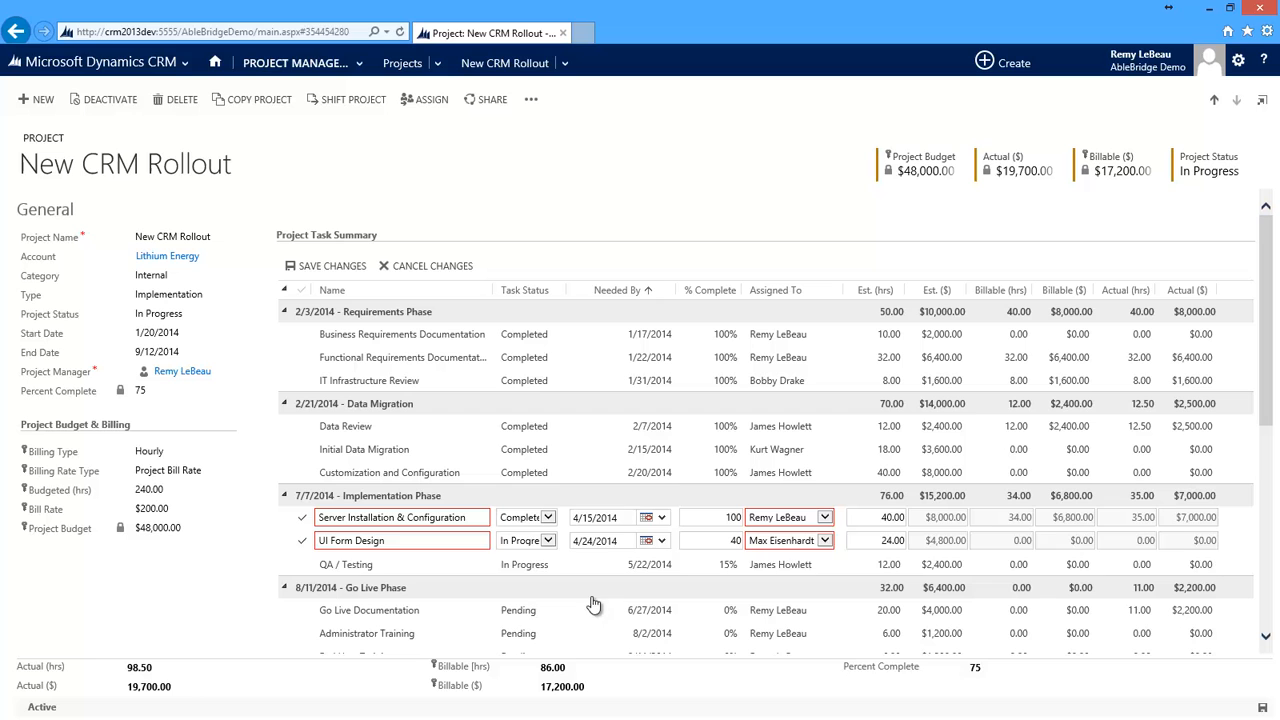
pyautogui.click(548, 541)
pyautogui.click(540, 556)
pyautogui.click(337, 265)
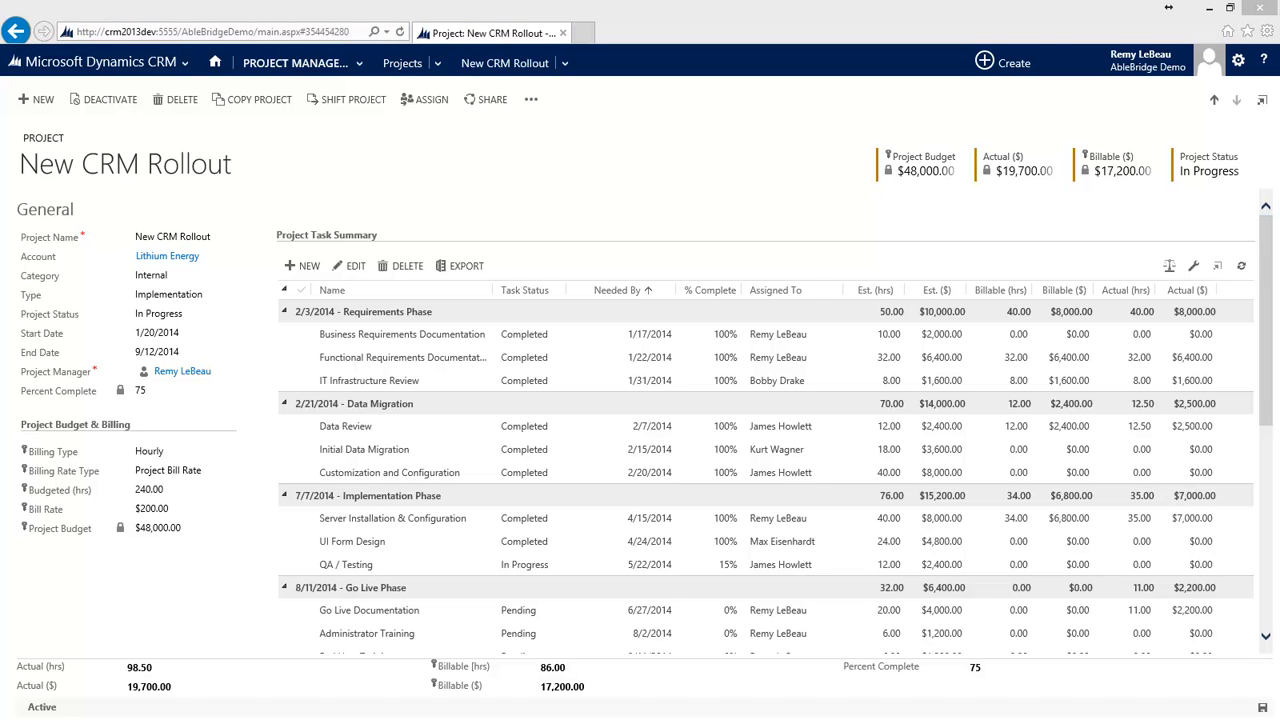
# - Export the project task grid to Excel as formatted data, then close the resulting workbook
pyautogui.click(461, 268)
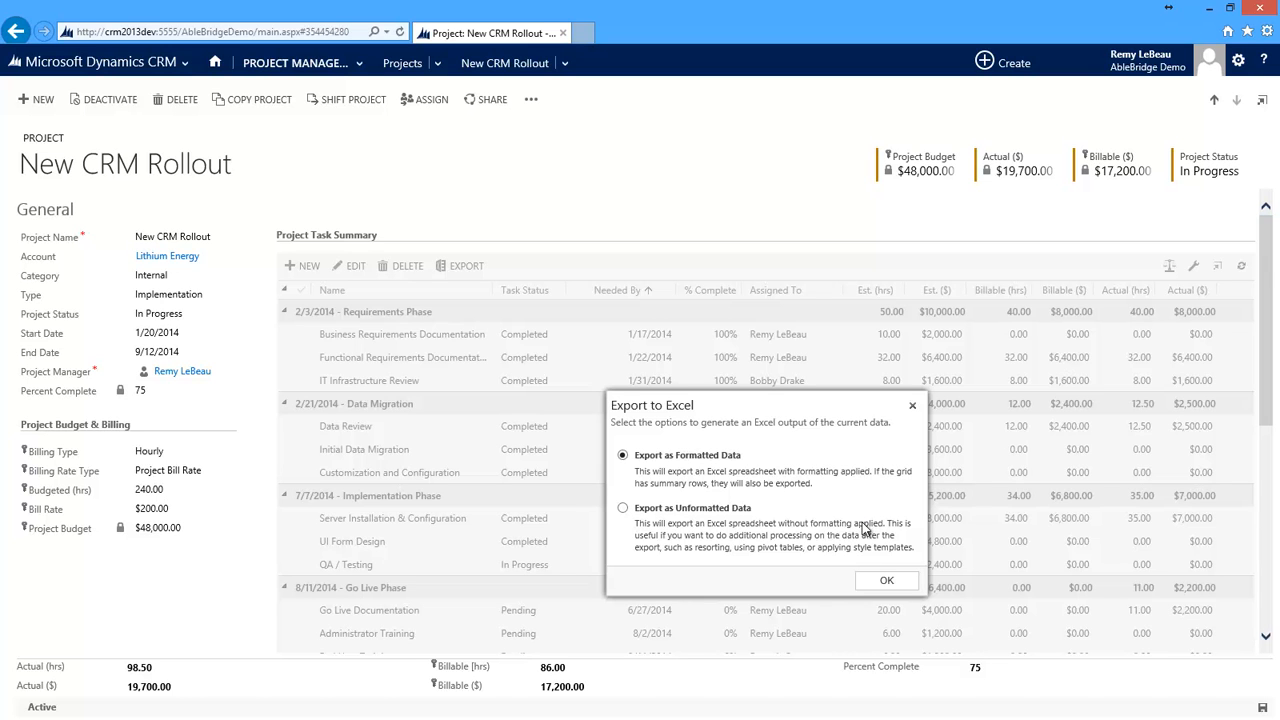
pyautogui.click(888, 582)
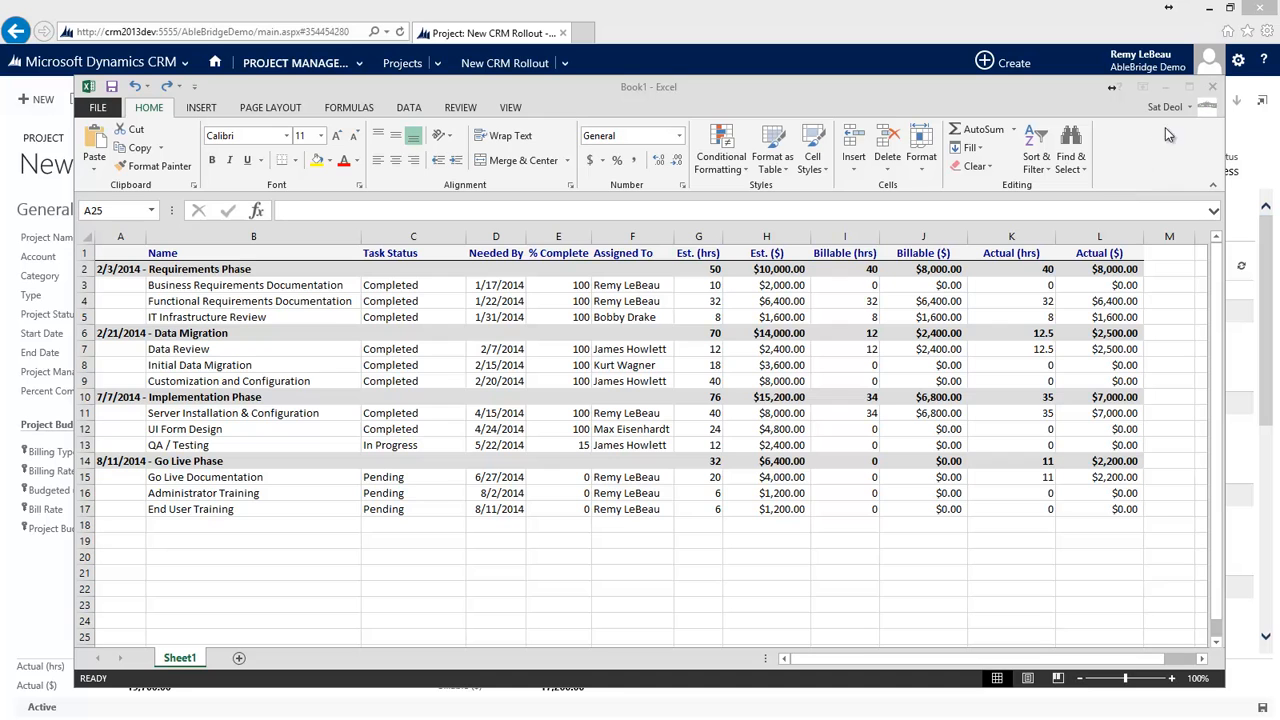
pyautogui.click(1215, 93)
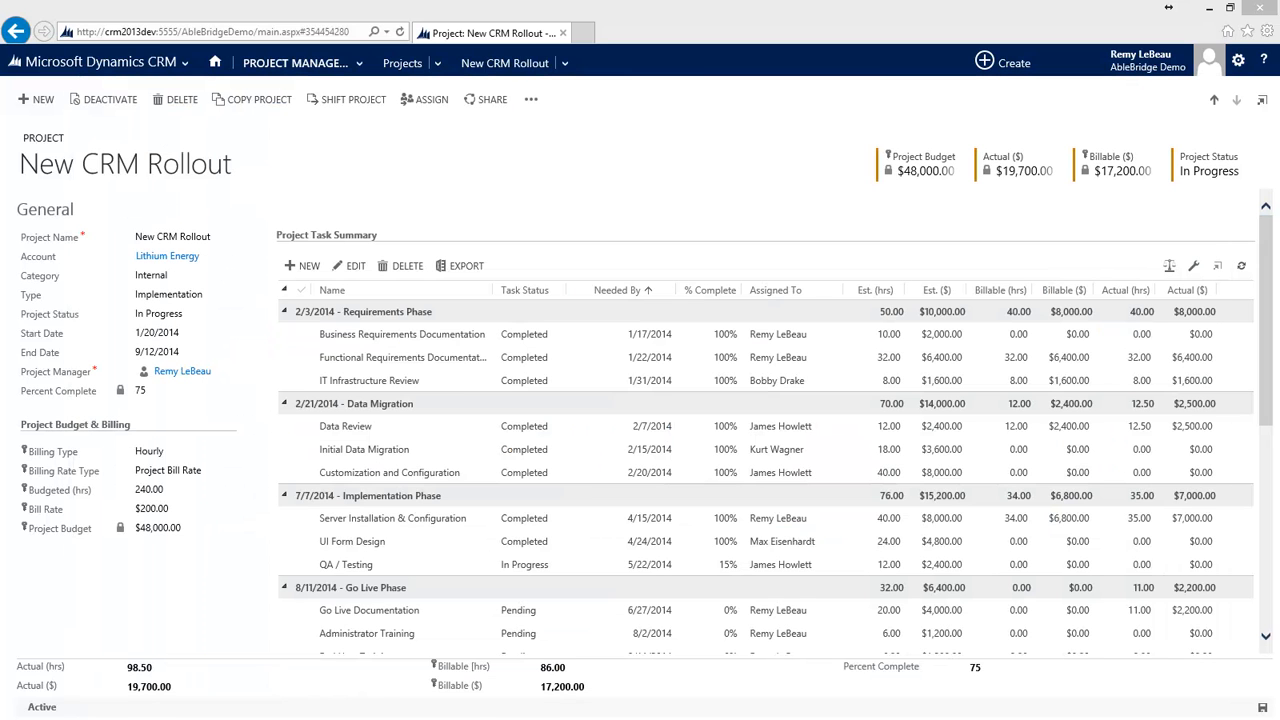
# - Export the project task grid to Excel as unformatted data and close the resulting workbook
pyautogui.click(466, 268)
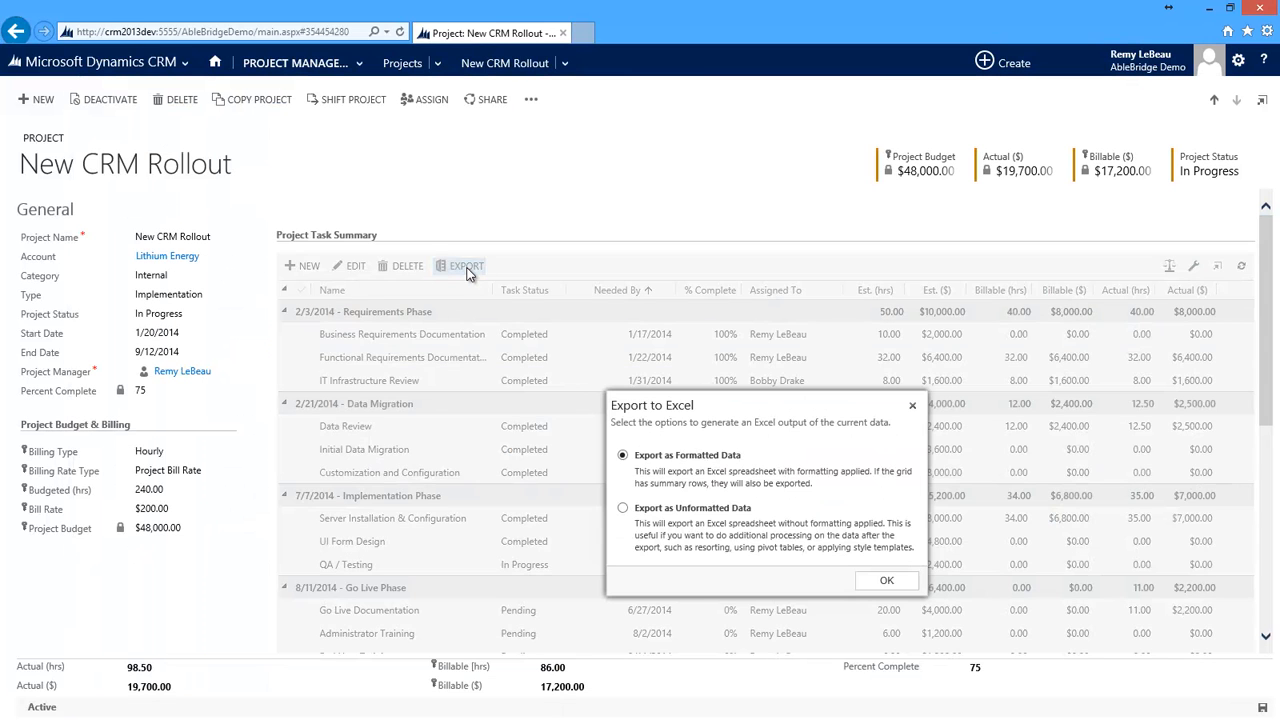
pyautogui.click(664, 510)
pyautogui.click(877, 579)
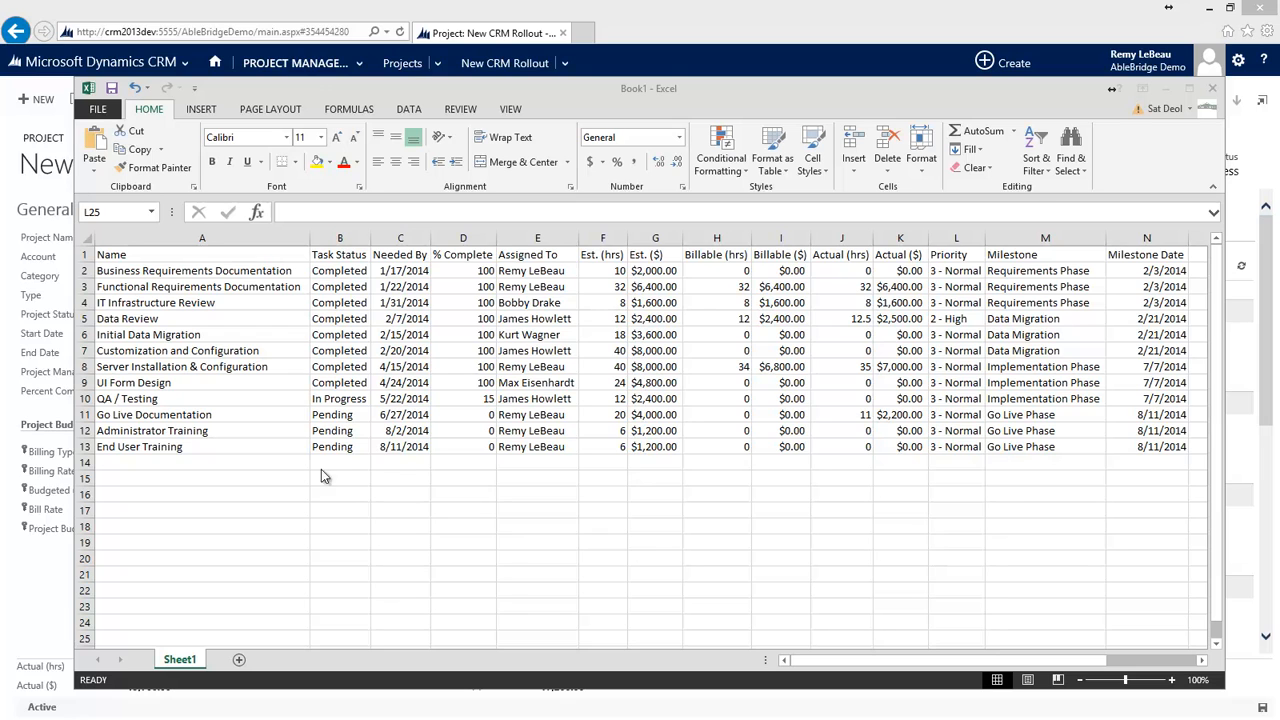
pyautogui.click(1213, 89)
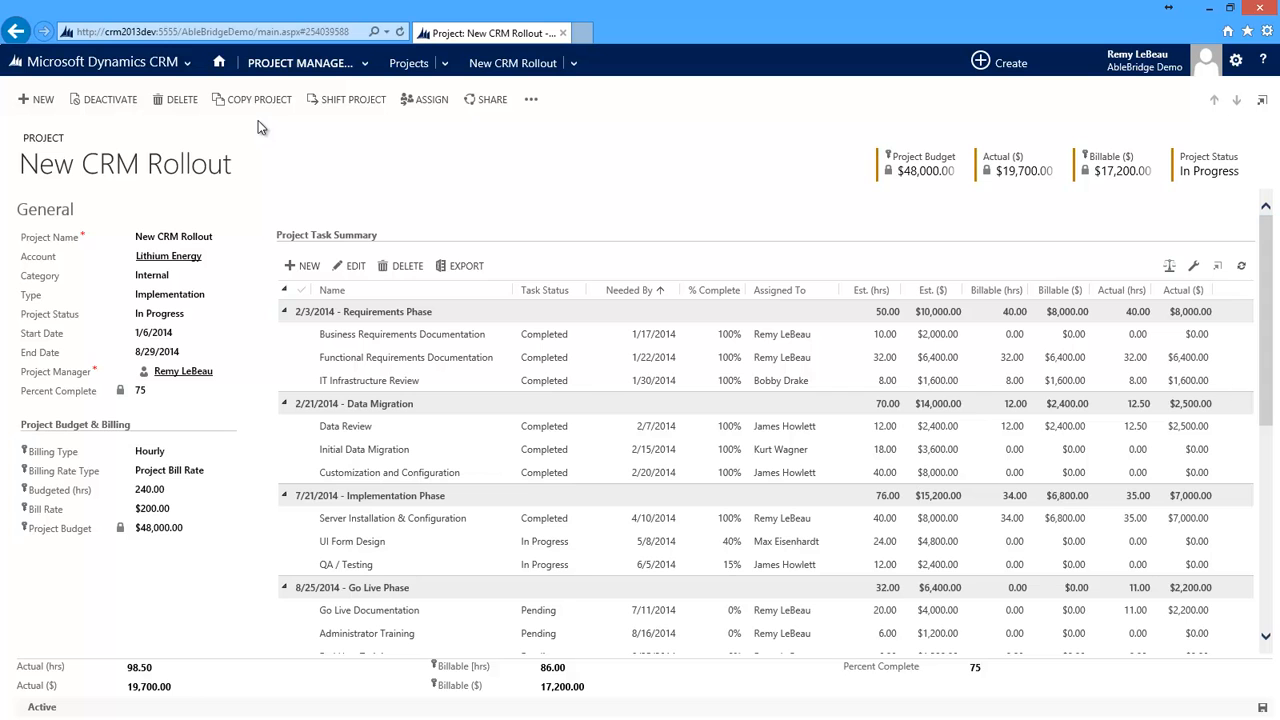
# - Copy the project as TEST for the account Advanced Systems Inc., leaving out the Project Task Resource Assignments
pyautogui.click(260, 101)
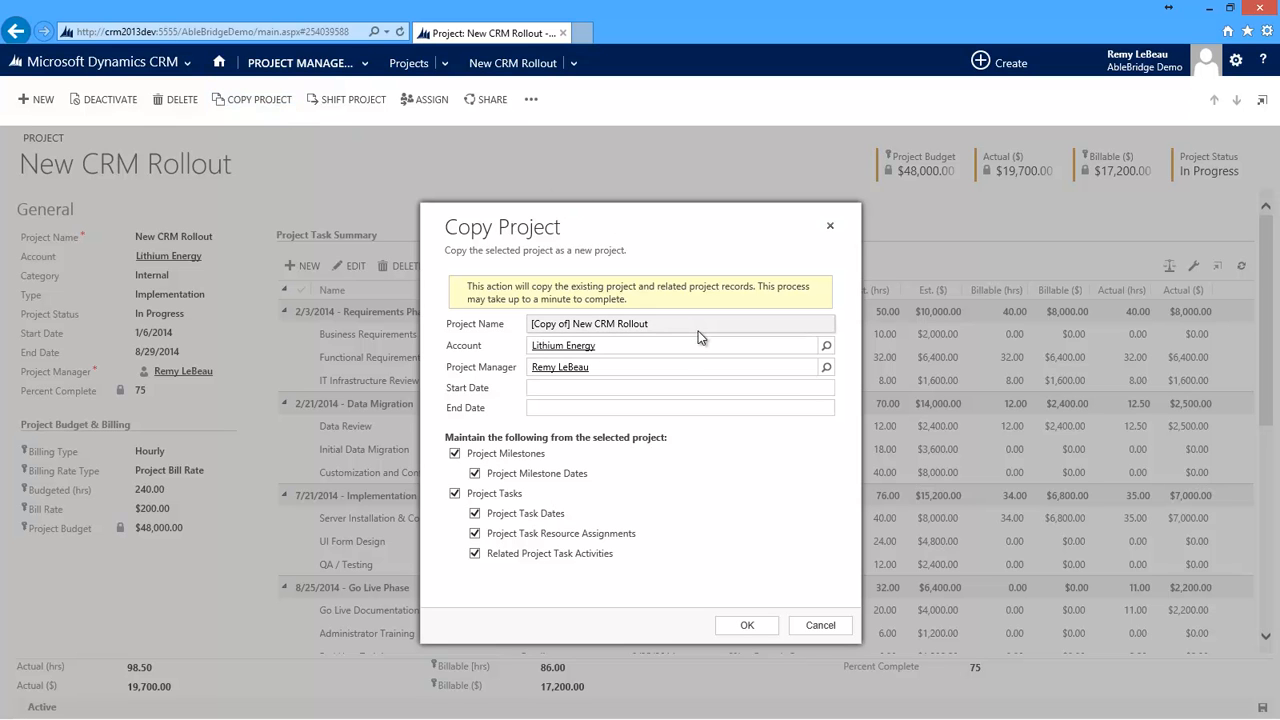
pyautogui.moveTo(698, 325); pyautogui.dragTo(533, 330)
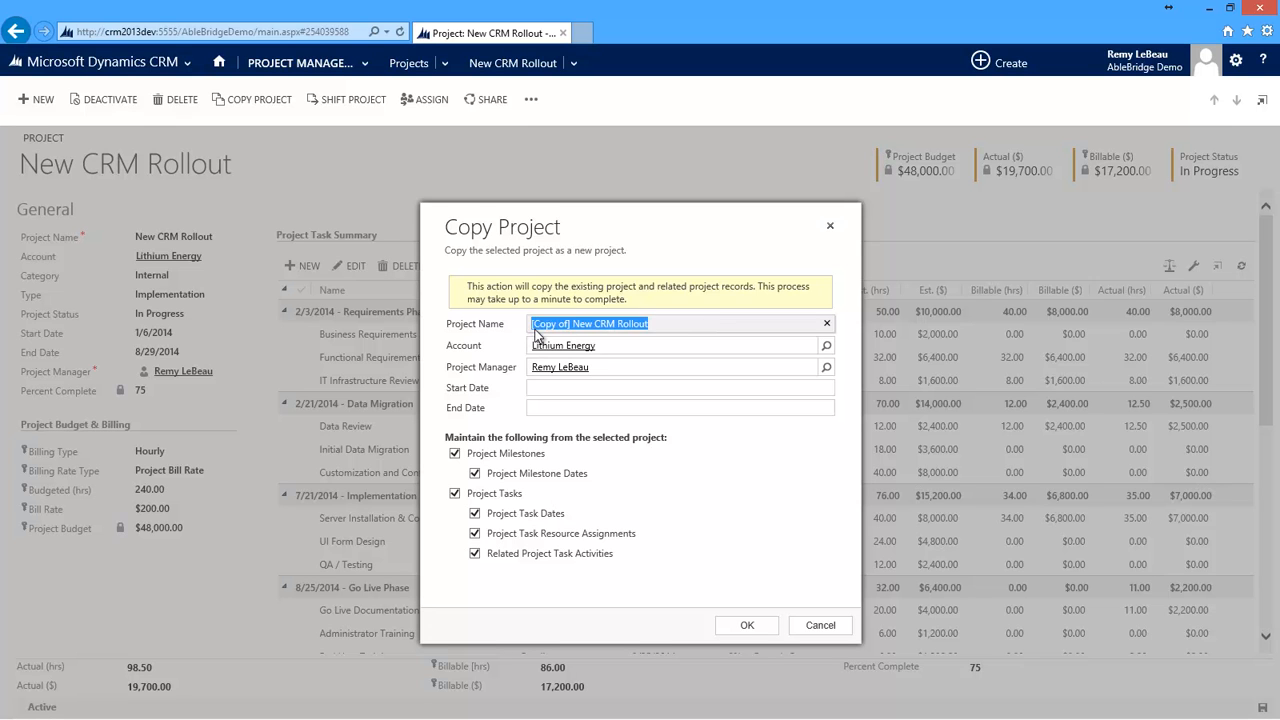
pyautogui.write('TEST')
pyautogui.click(717, 347)
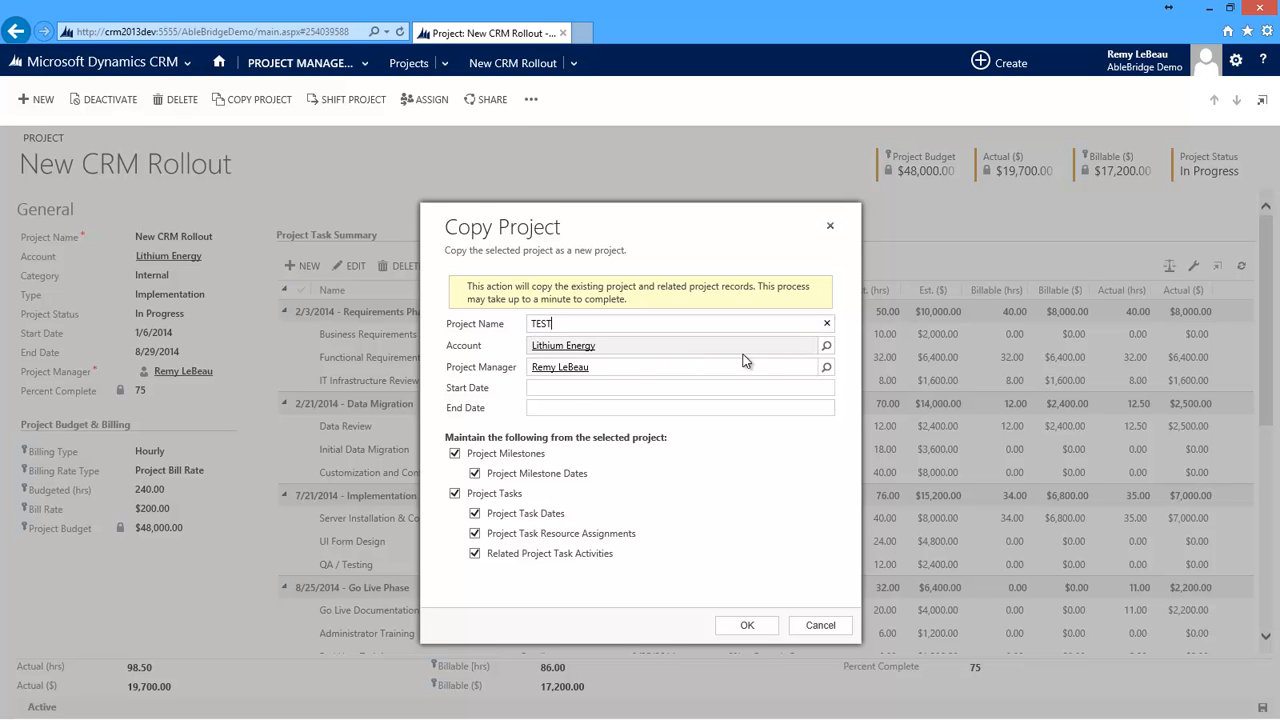
pyautogui.click(826, 345)
pyautogui.click(784, 381)
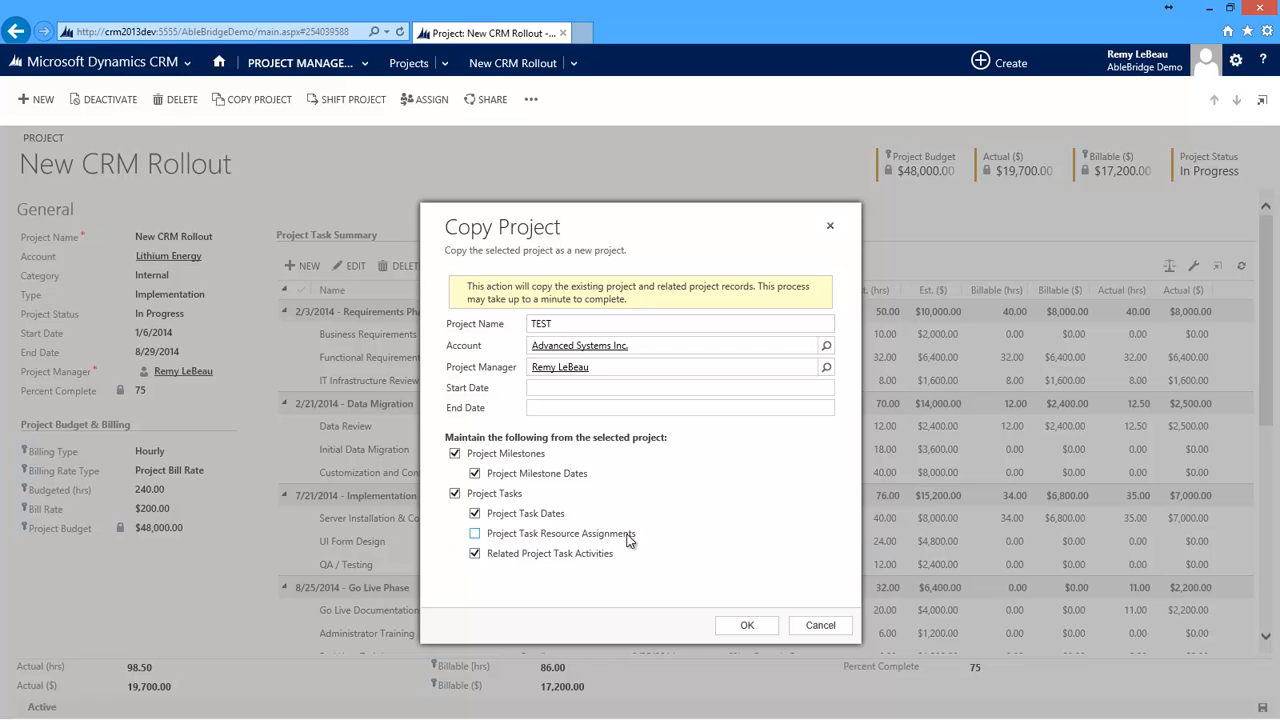
pyautogui.click(736, 625)
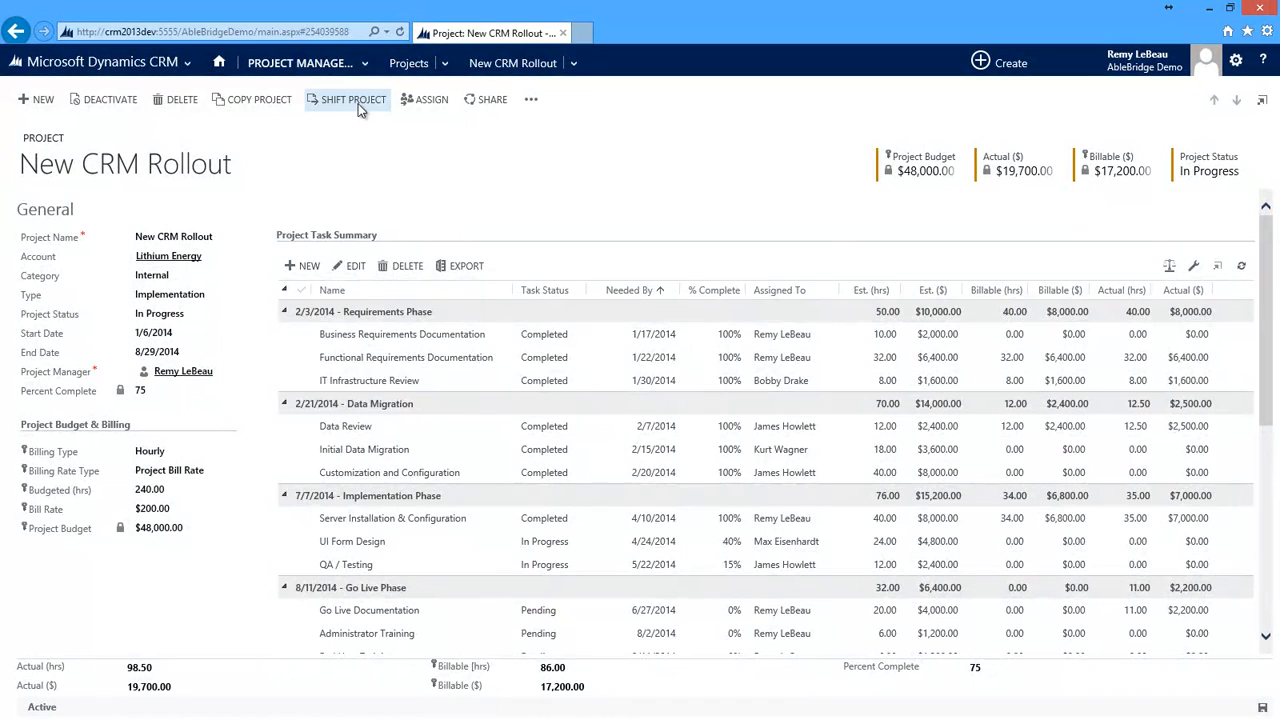
# - Shift only the project's own dates by 14 days, excluding the project milestones and project tasks
pyautogui.click(356, 104)
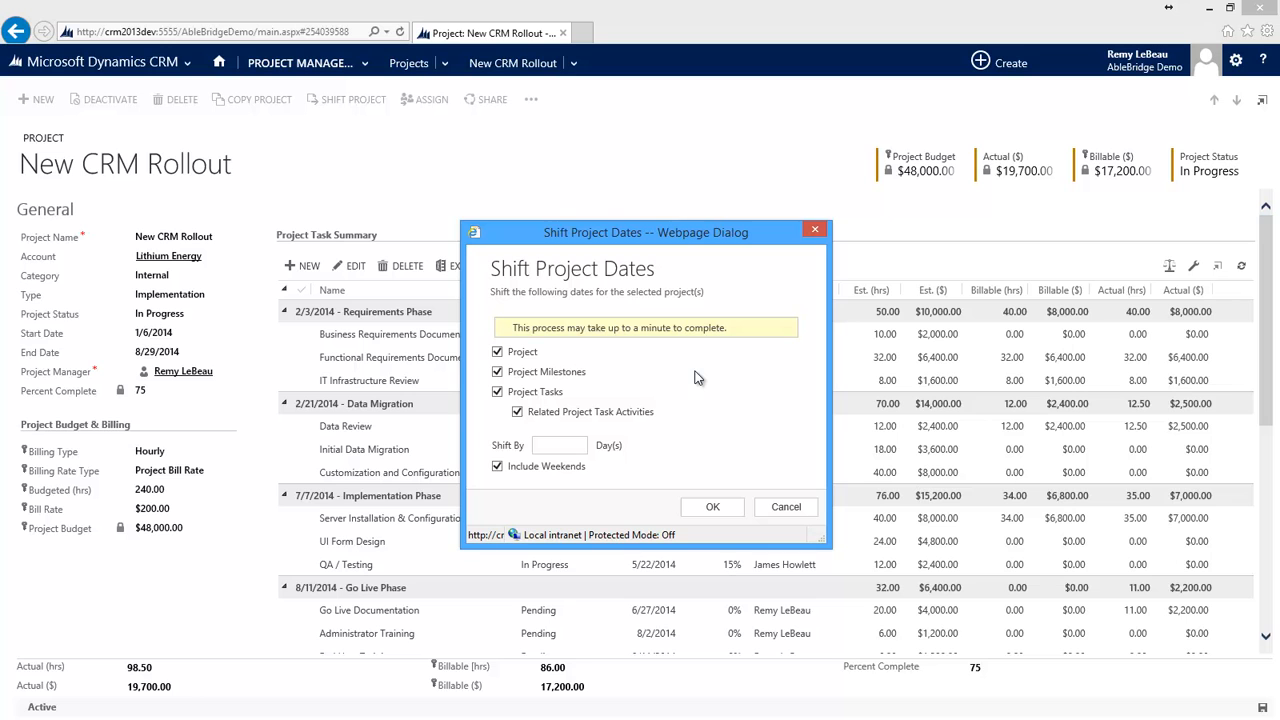
pyautogui.click(566, 375)
pyautogui.click(548, 396)
pyautogui.click(572, 448)
pyautogui.write('14')
pyautogui.click(696, 509)
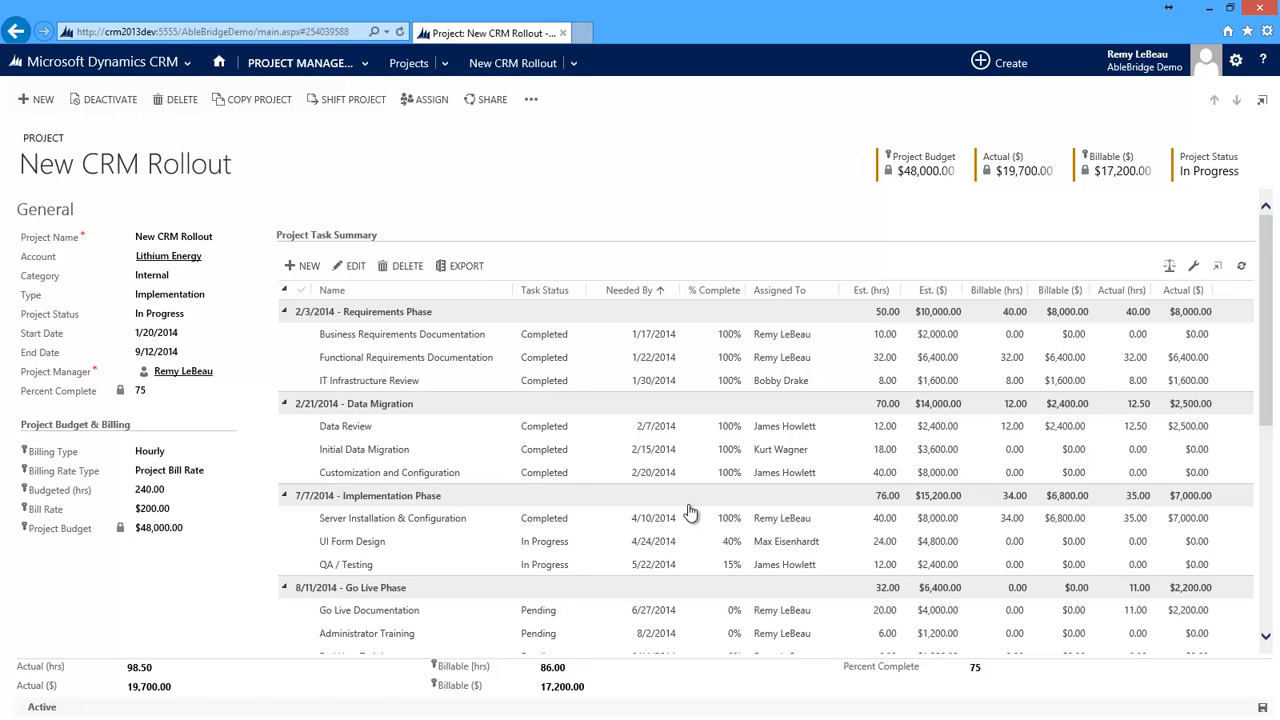
# - Open the Data Review task from the Data Migration milestone and set its Parent Project Task to IT Infrastructure Review
pyautogui.scroll(-5, 690, 512)
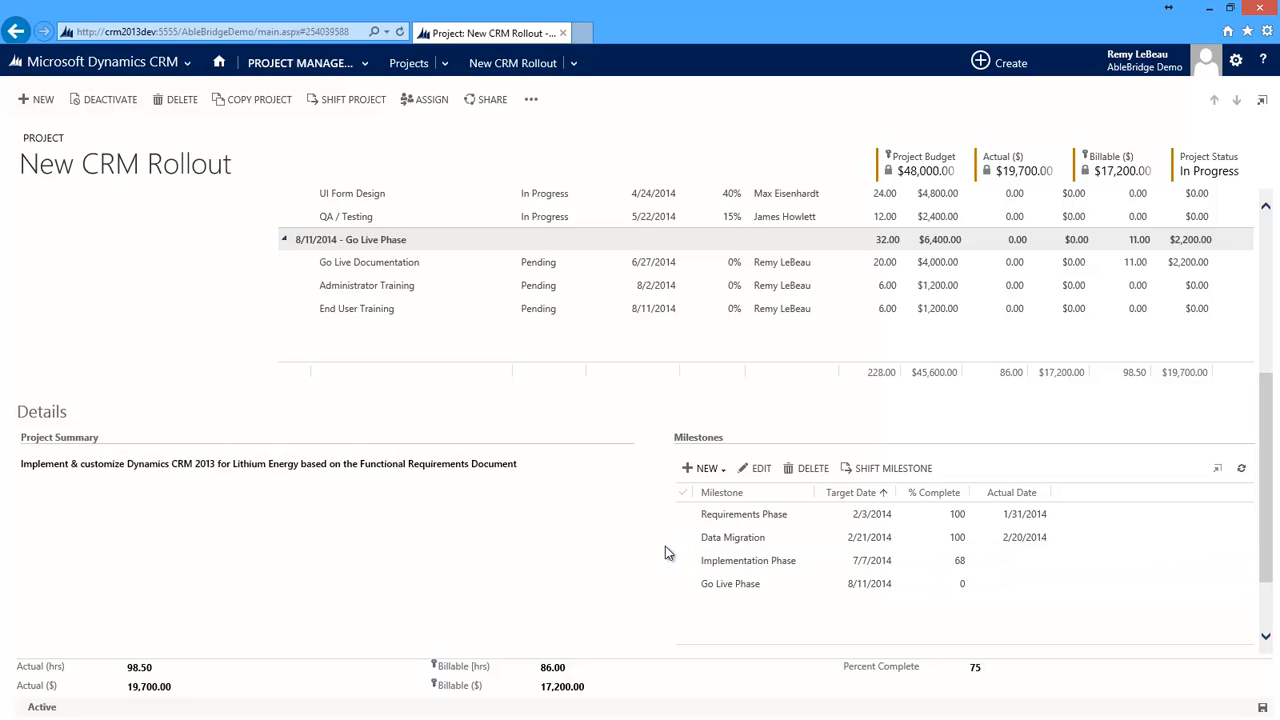
pyautogui.scroll(4, 665, 546)
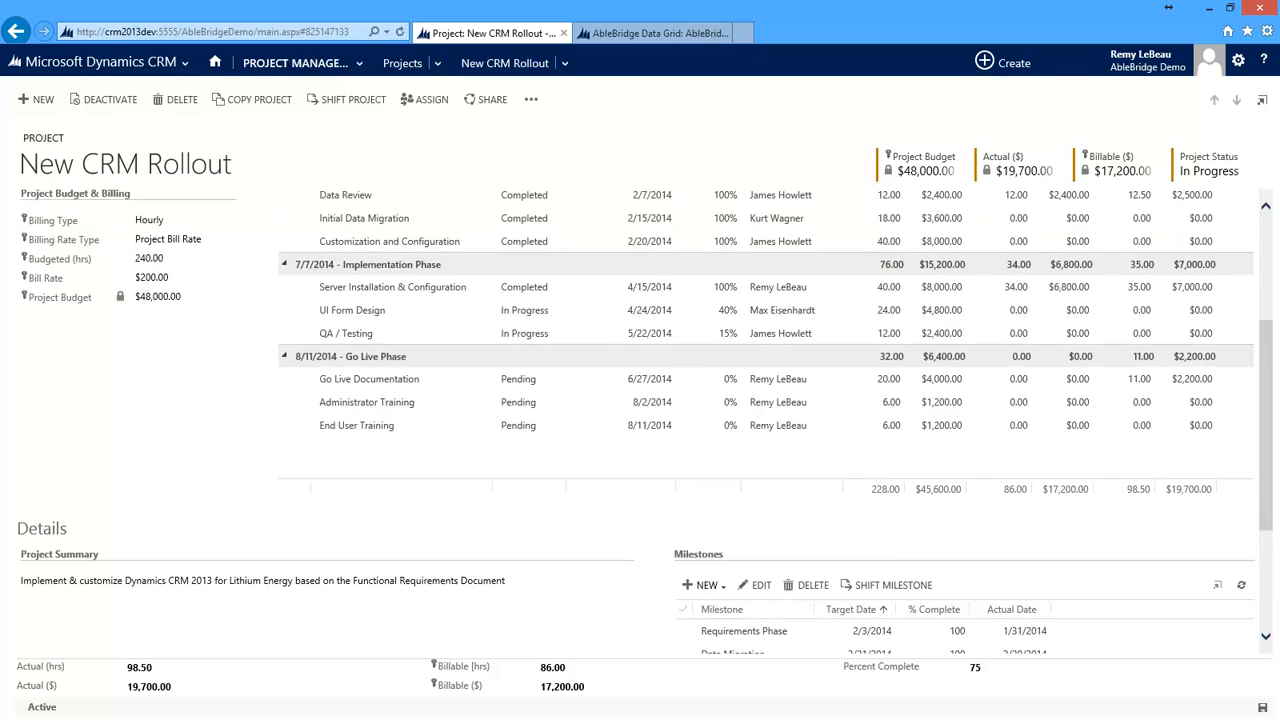
pyautogui.scroll(1, 640, 420)
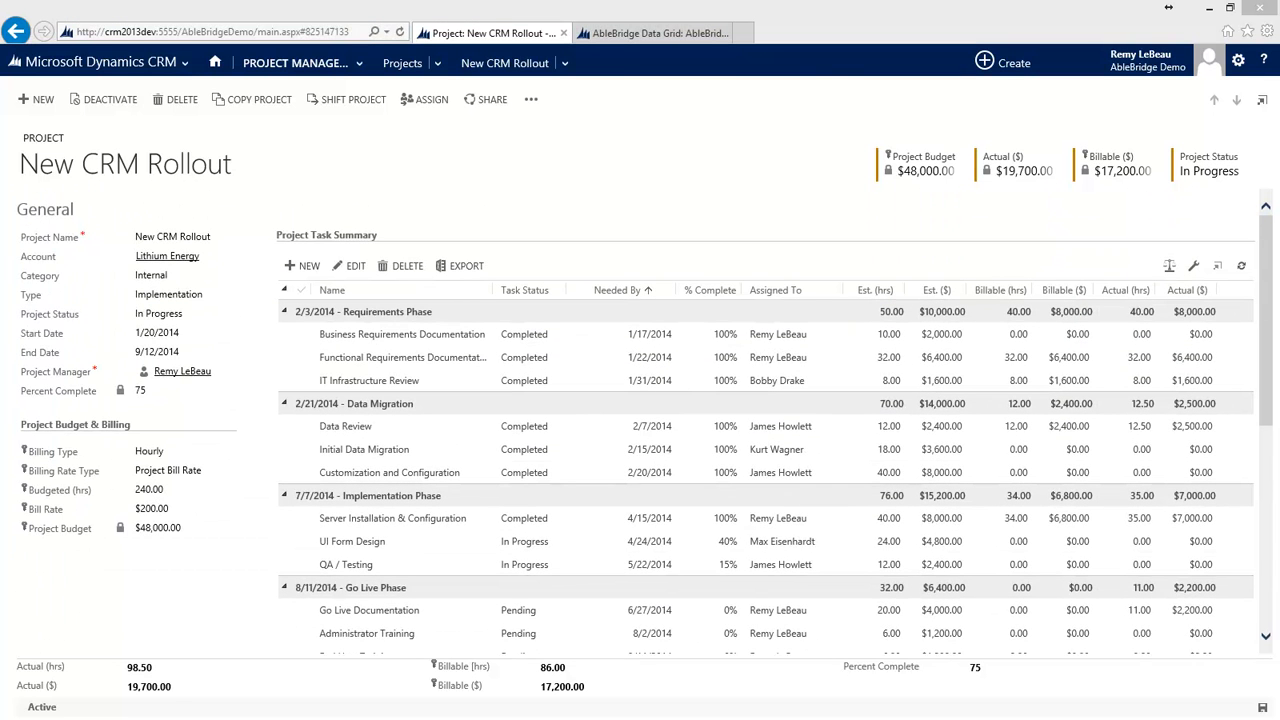
pyautogui.click(284, 431)
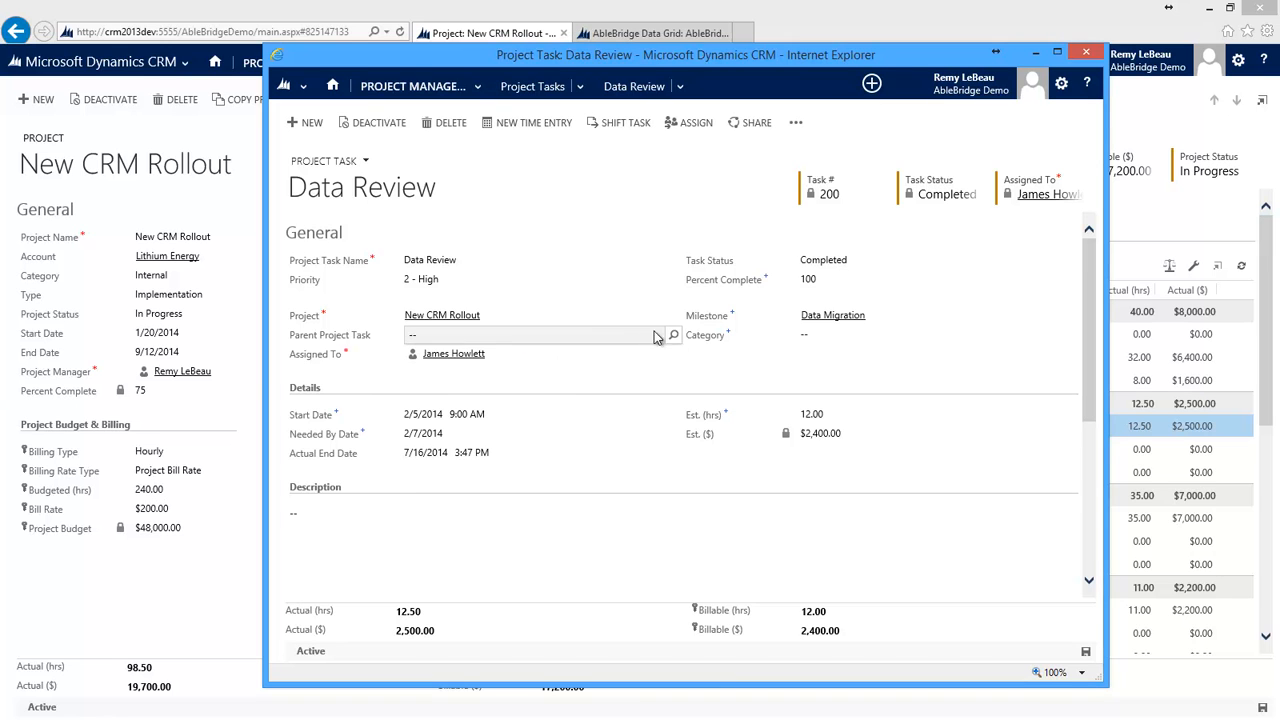
pyautogui.click(675, 337)
pyautogui.scroll(-3, 600, 410)
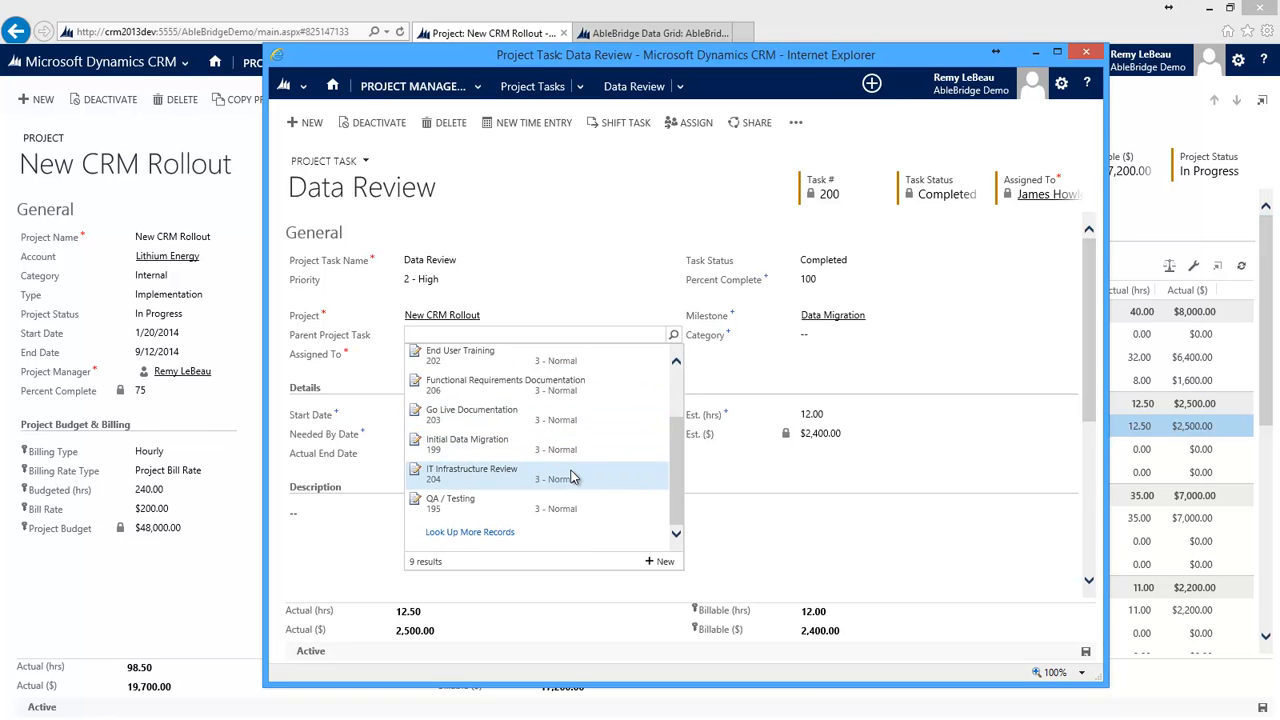
pyautogui.click(575, 470)
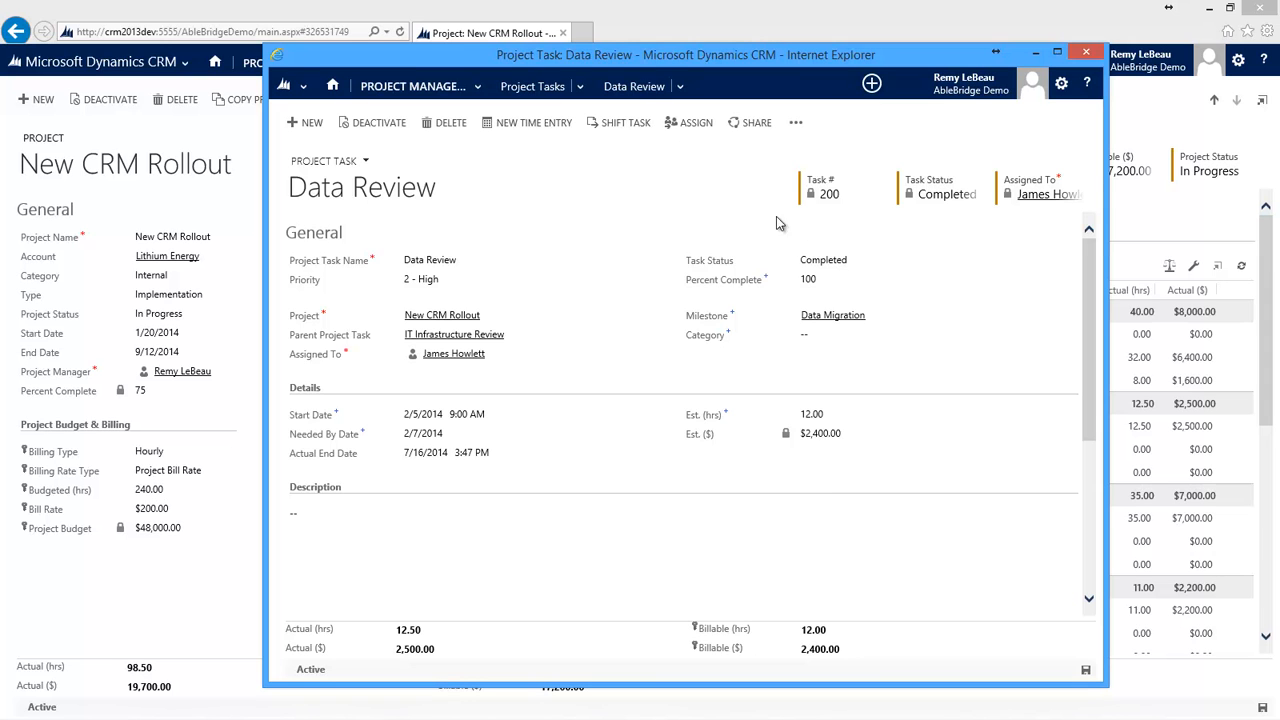
# - Log a time entry against the Data Review task with the summary "Reviewed Data" and 4 actual hours, then save and close it
pyautogui.moveTo(1086, 293); pyautogui.dragTo(1092, 454)
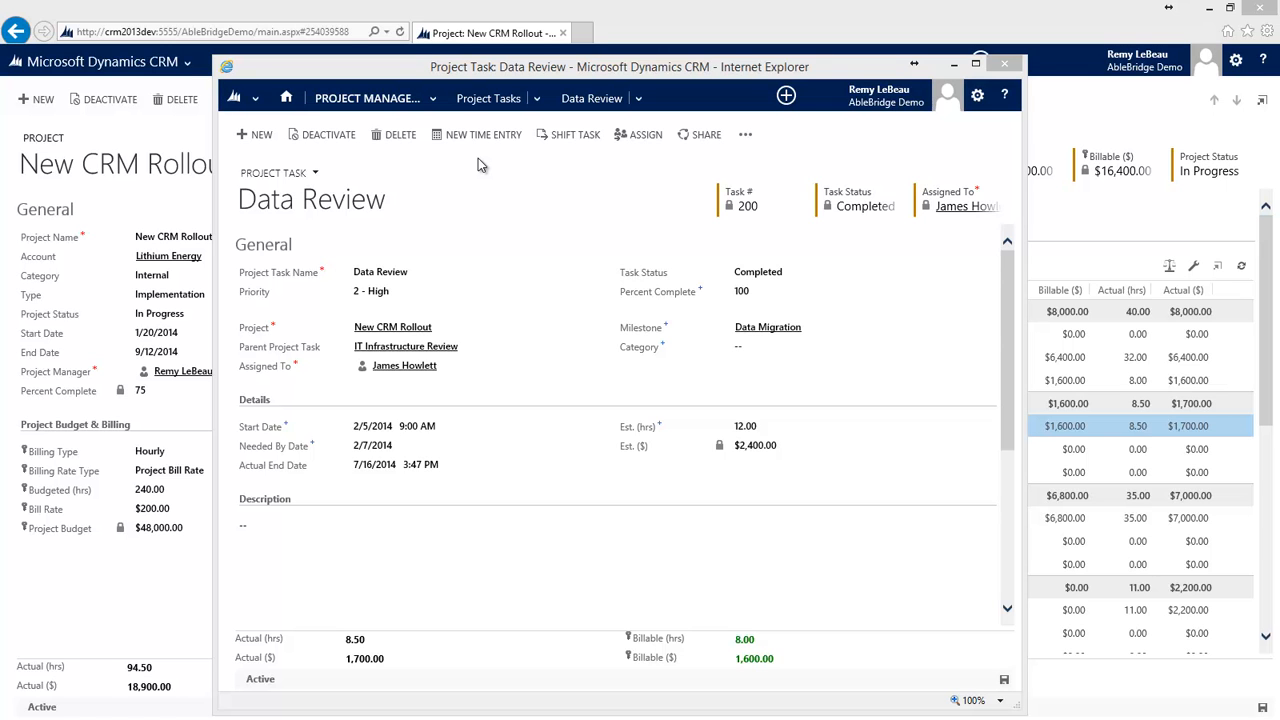
pyautogui.click(472, 136)
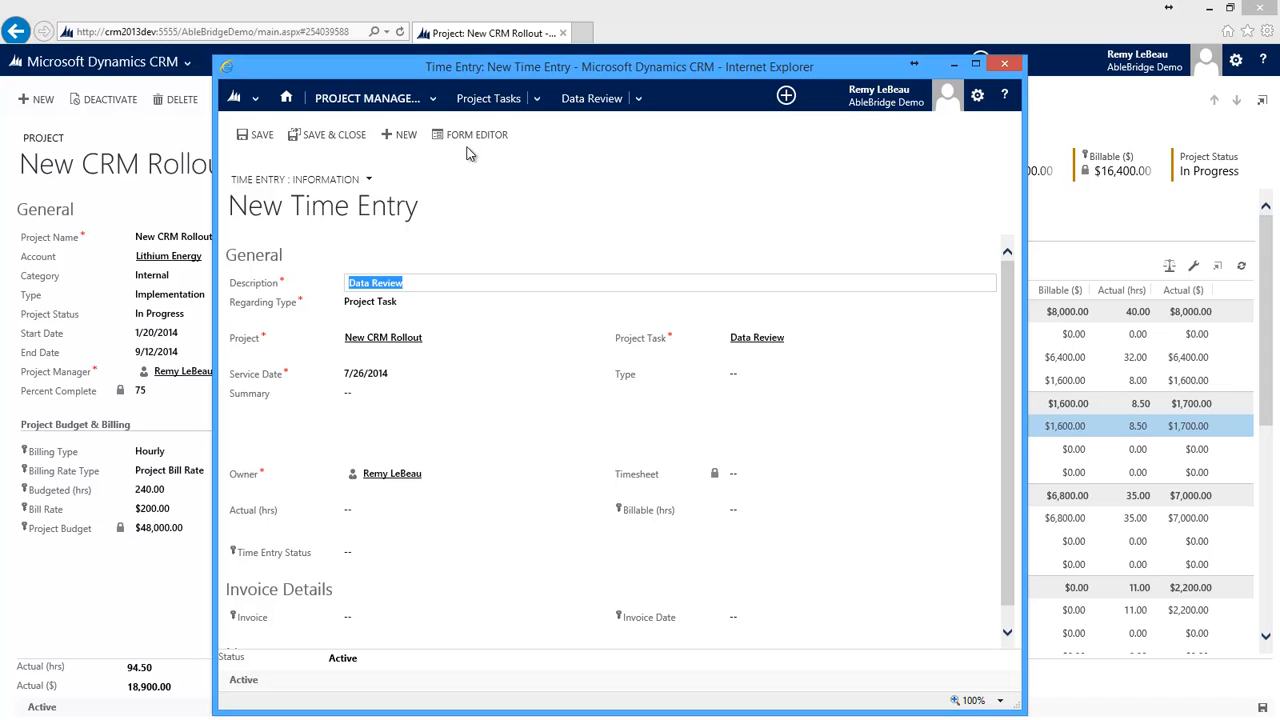
pyautogui.click(426, 421)
pyautogui.write('Reviewed Data')
pyautogui.click(397, 514)
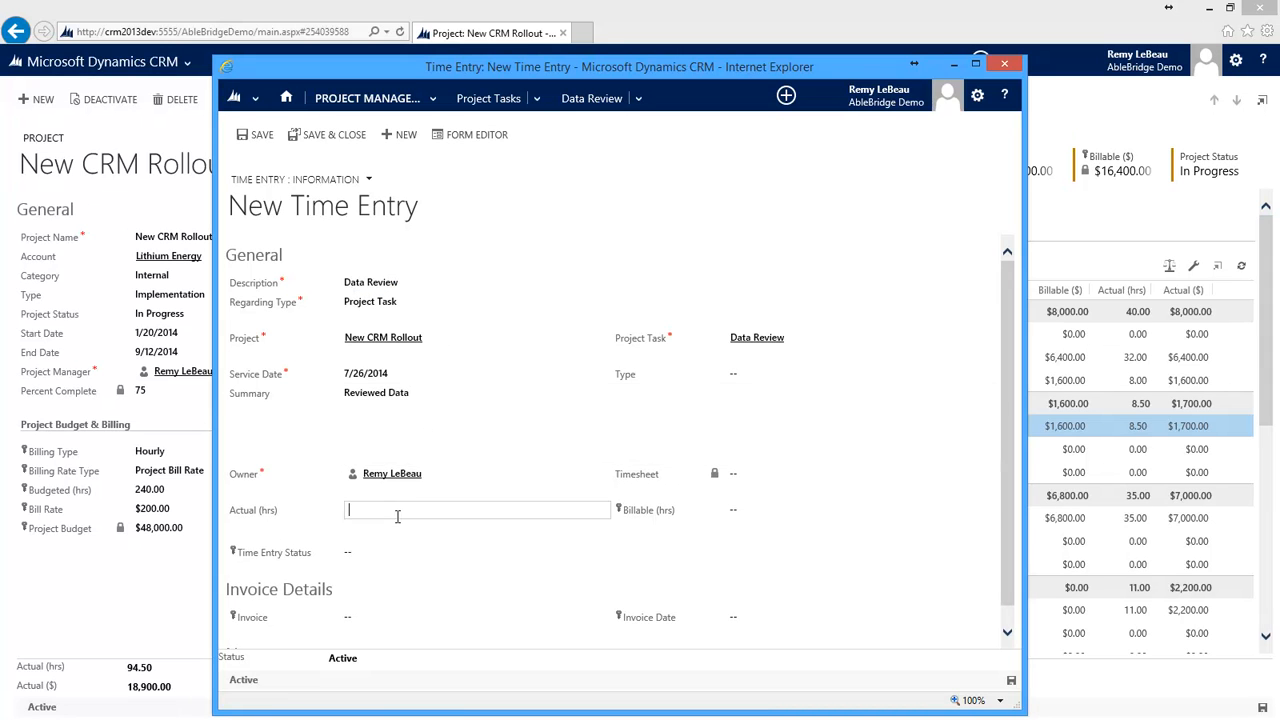
pyautogui.write('4')
pyautogui.press('Tab')
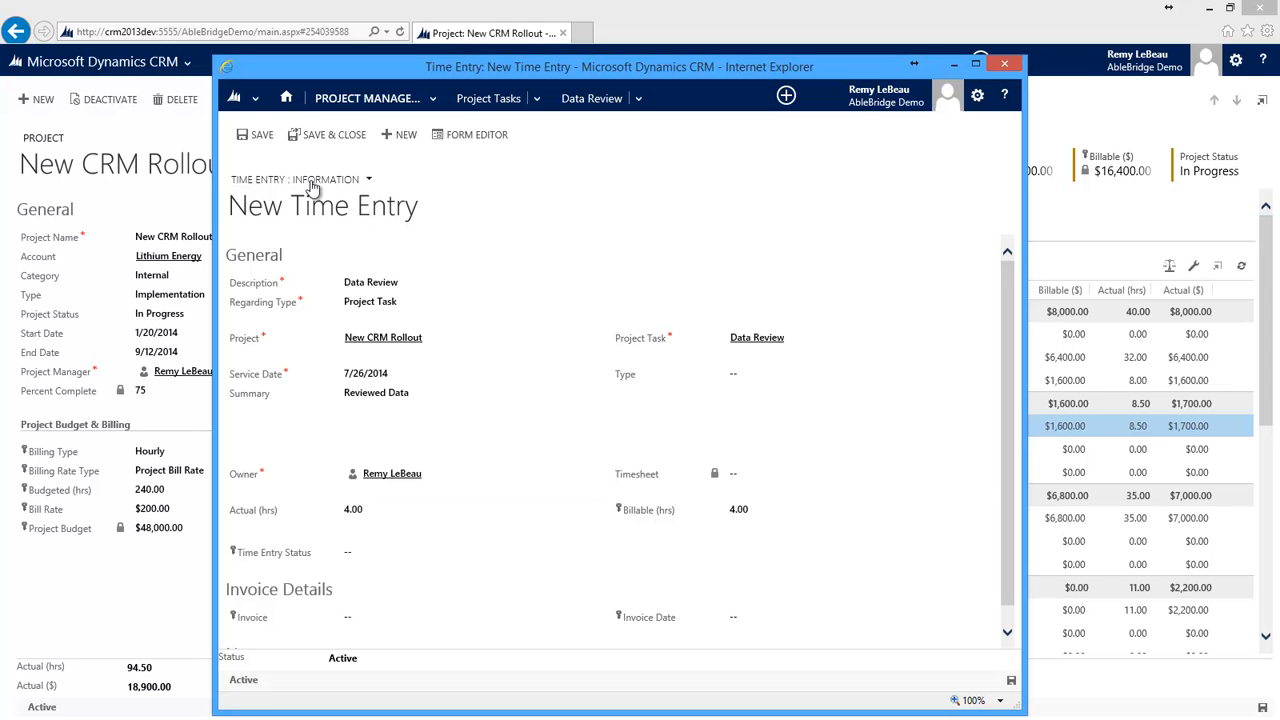
pyautogui.click(327, 134)
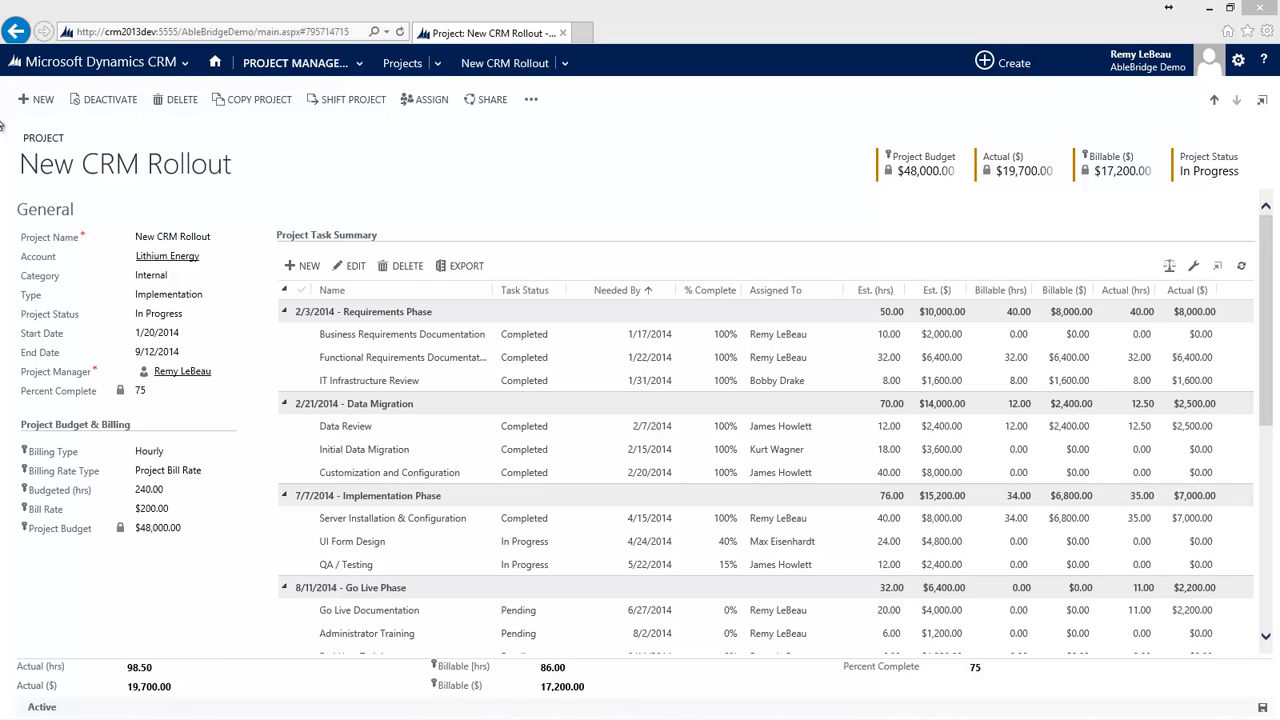
# - Open the Week 30 [7/21/2014 - 7/27/2014] timesheet from the My Timesheets list
pyautogui.click(355, 68)
pyautogui.click(869, 124)
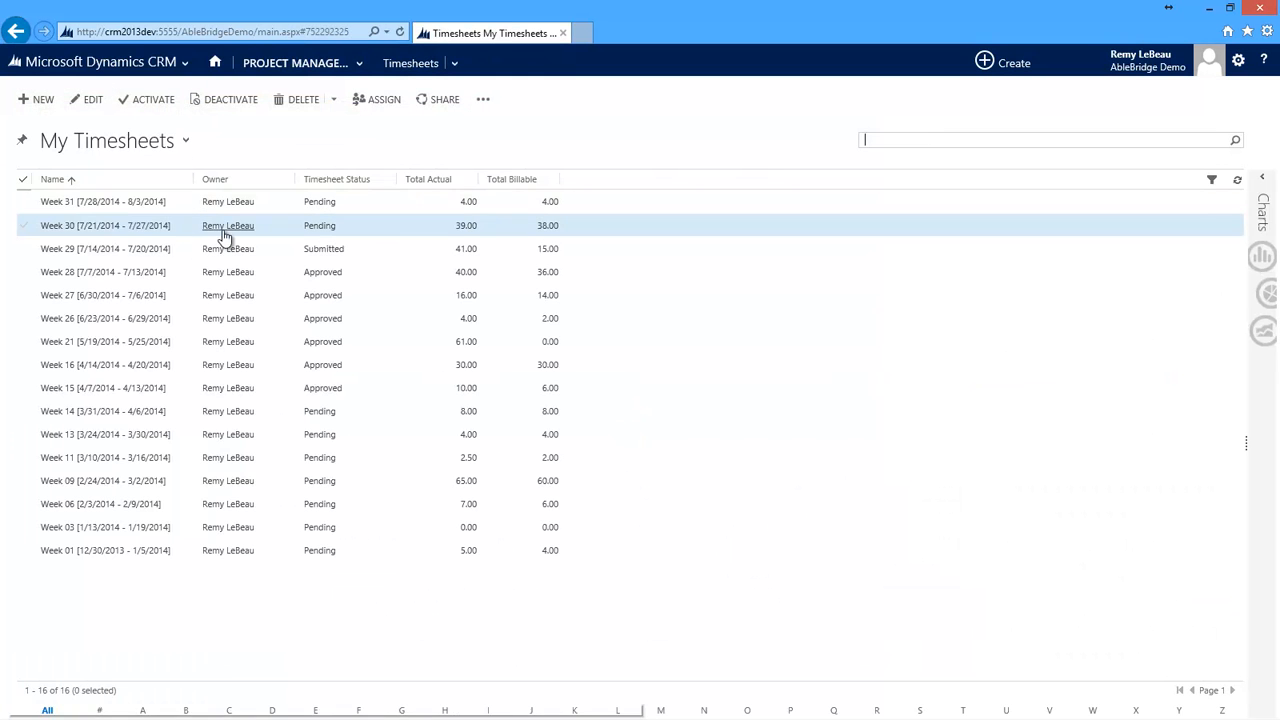
pyautogui.click(155, 226)
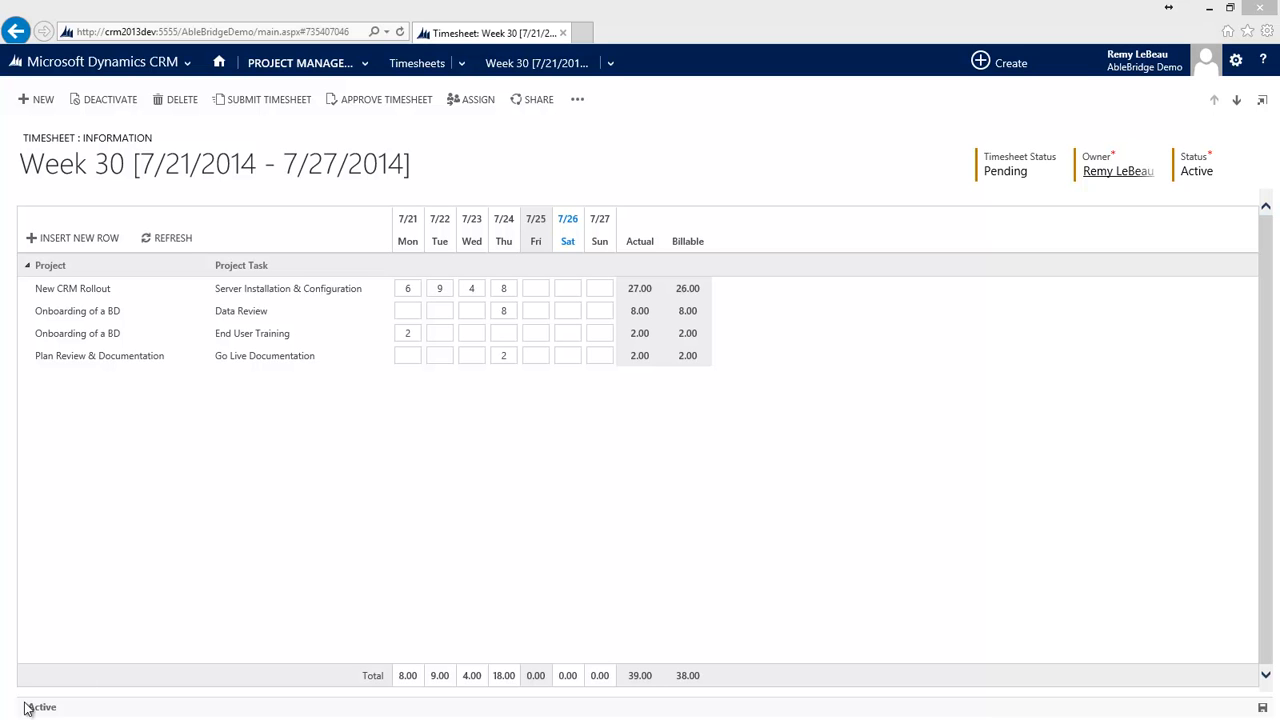
# - Insert a timesheet row for the Implement CRM project's QA / Testing task
pyautogui.click(104, 240)
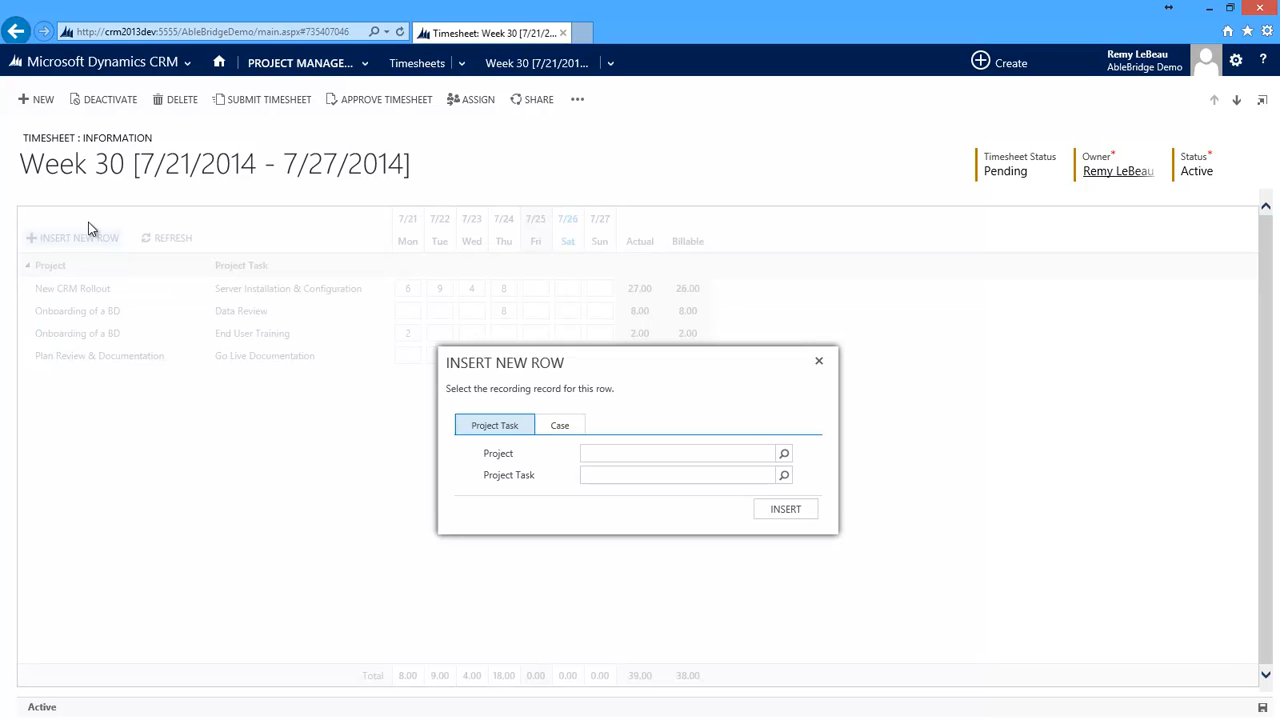
pyautogui.click(561, 426)
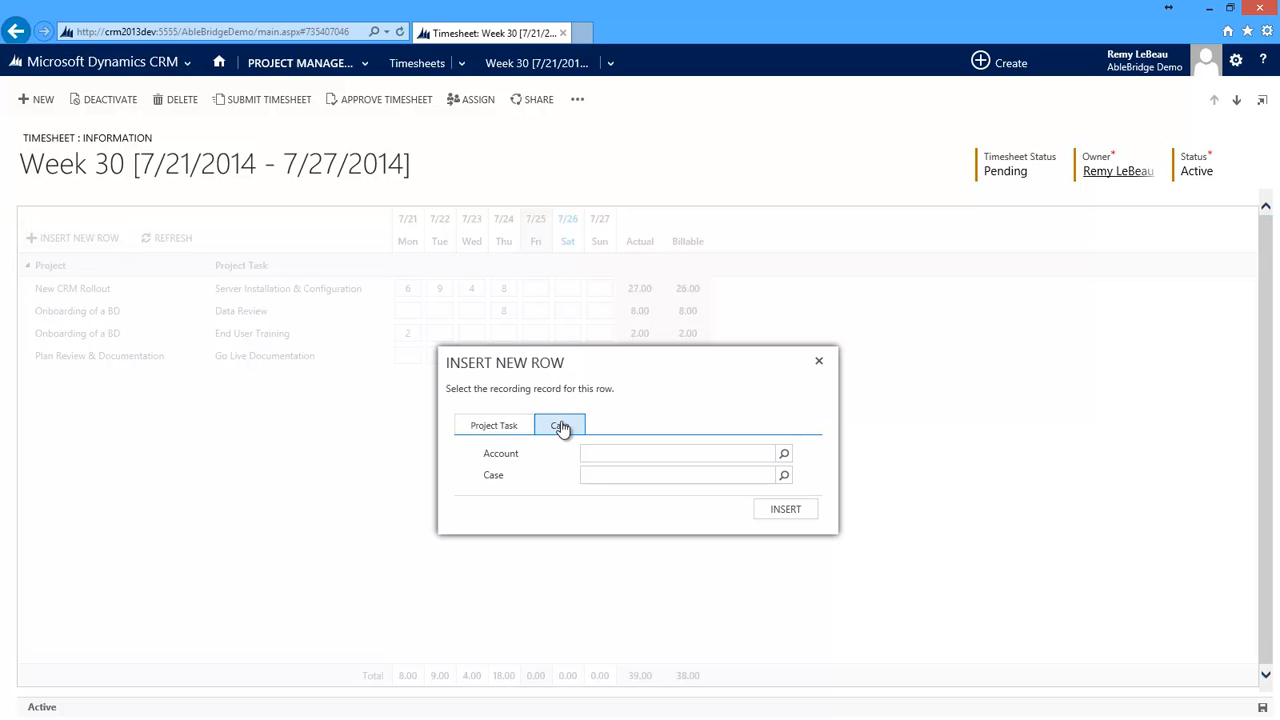
pyautogui.click(525, 427)
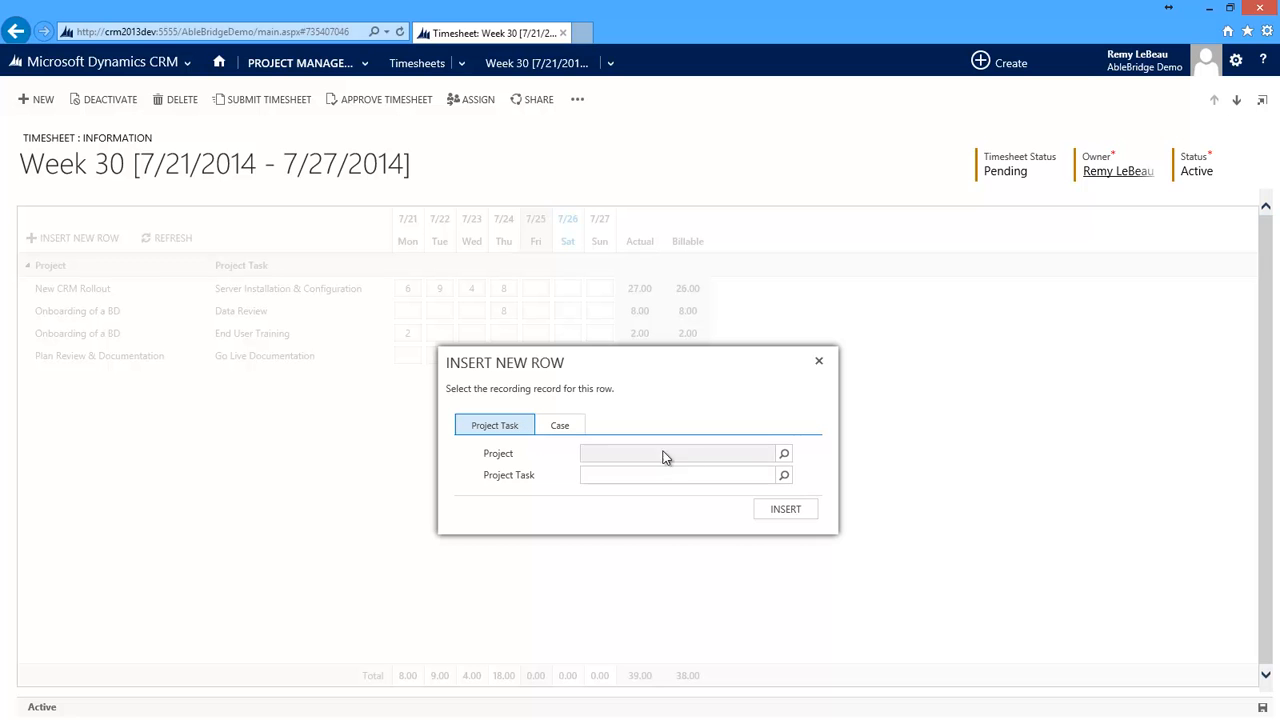
pyautogui.click(784, 455)
pyautogui.click(753, 480)
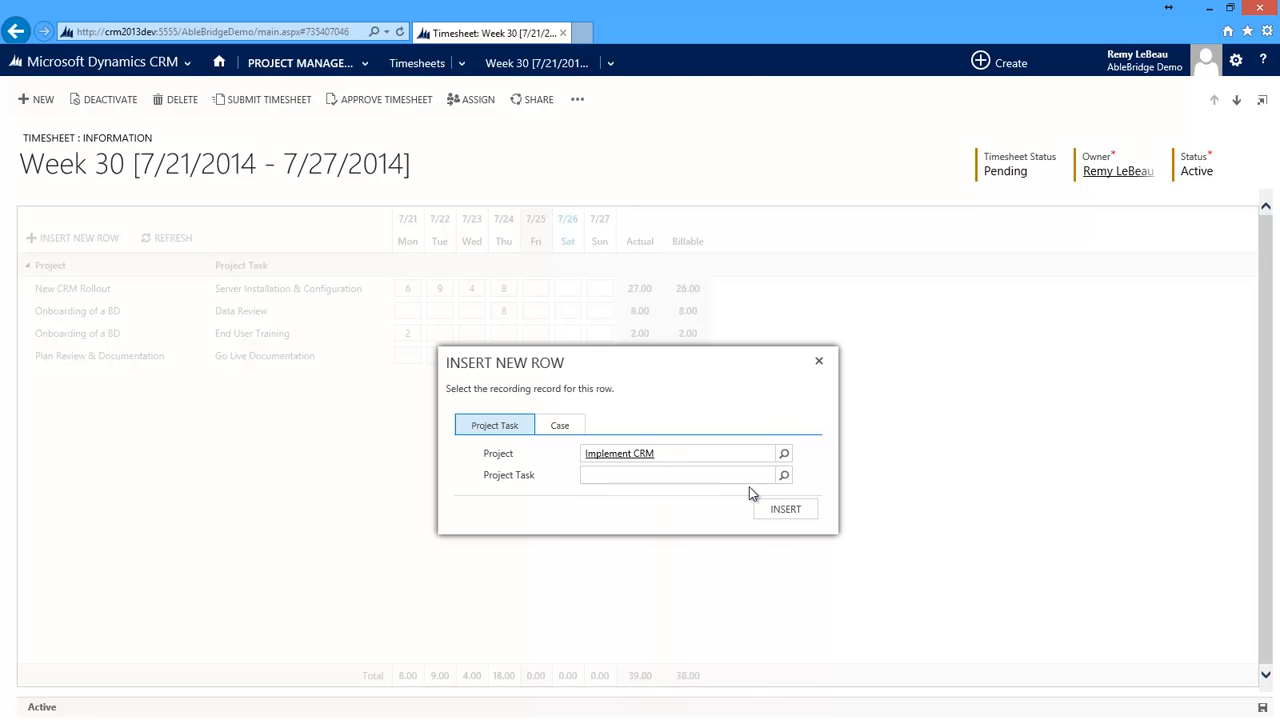
pyautogui.click(782, 477)
pyautogui.click(710, 428)
pyautogui.click(783, 510)
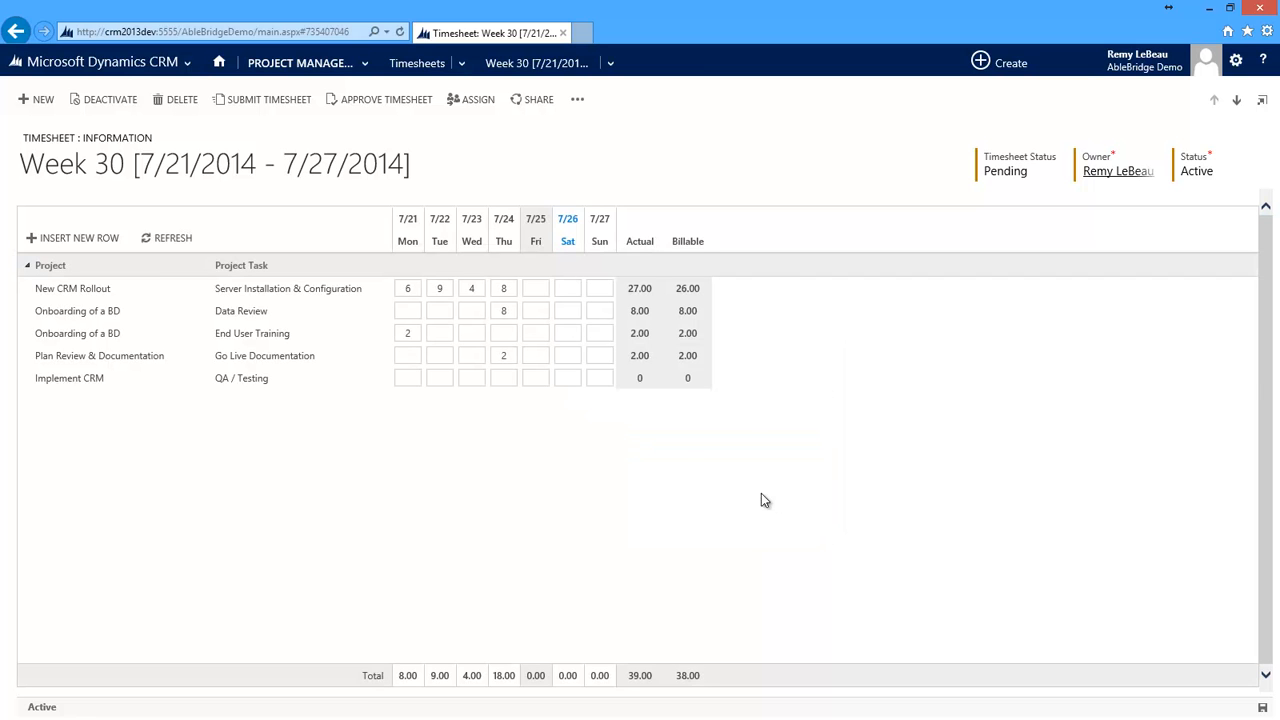
# - Record 4 actual and 4 billable hours for QA / Testing on Friday 7/25 with the summary "Tested system" and save the entry
pyautogui.click(541, 382)
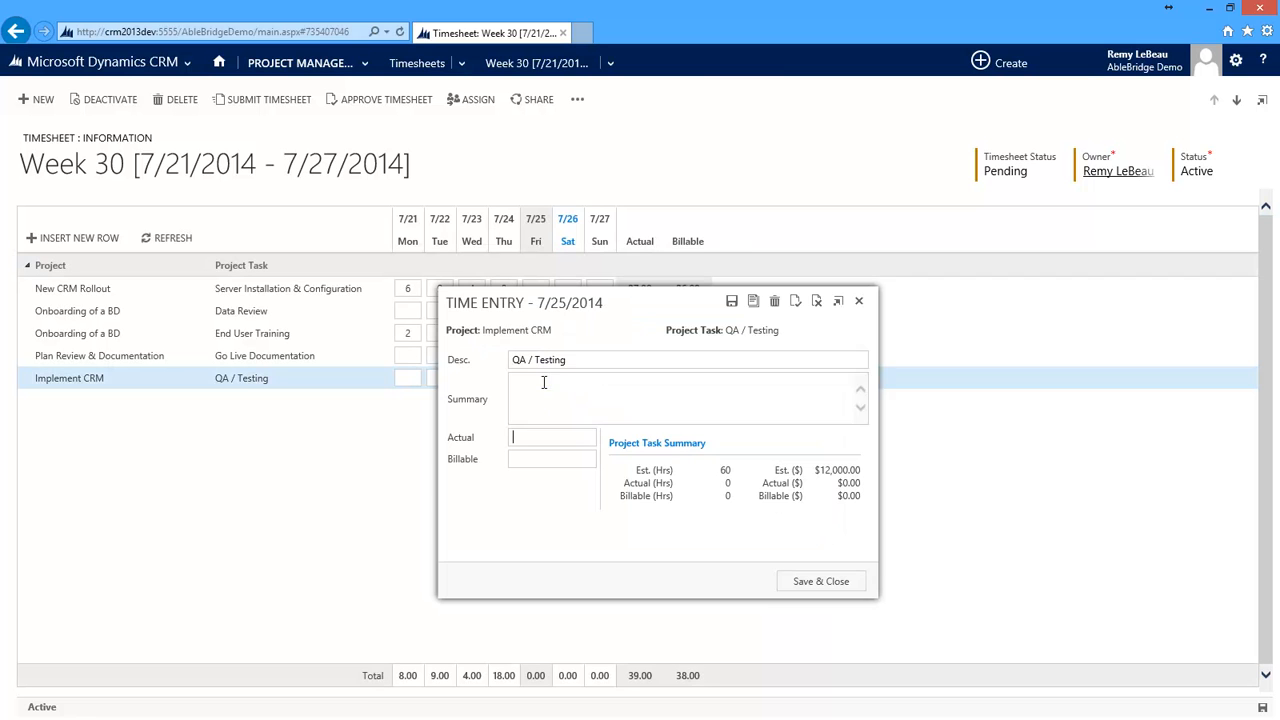
pyautogui.click(543, 382)
pyautogui.write('Tested system')
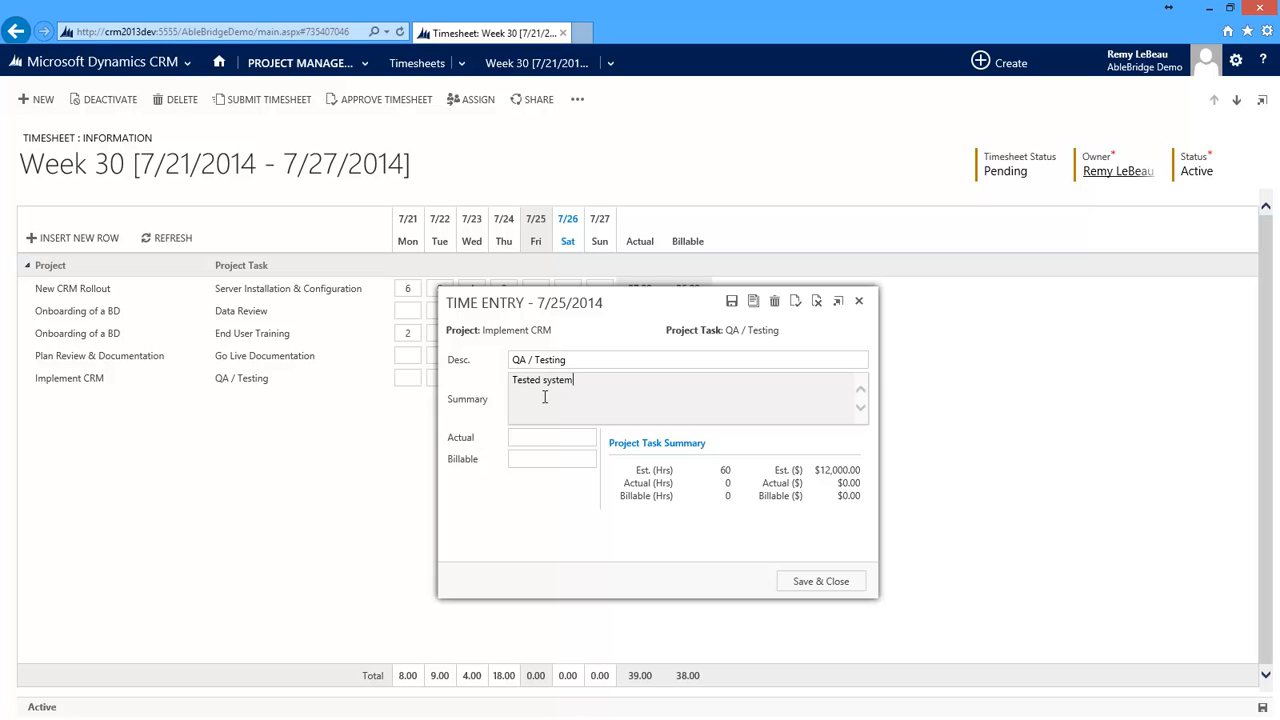
pyautogui.click(546, 437)
pyautogui.write('4')
pyautogui.press('Tab')
pyautogui.write('4')
pyautogui.click(661, 392)
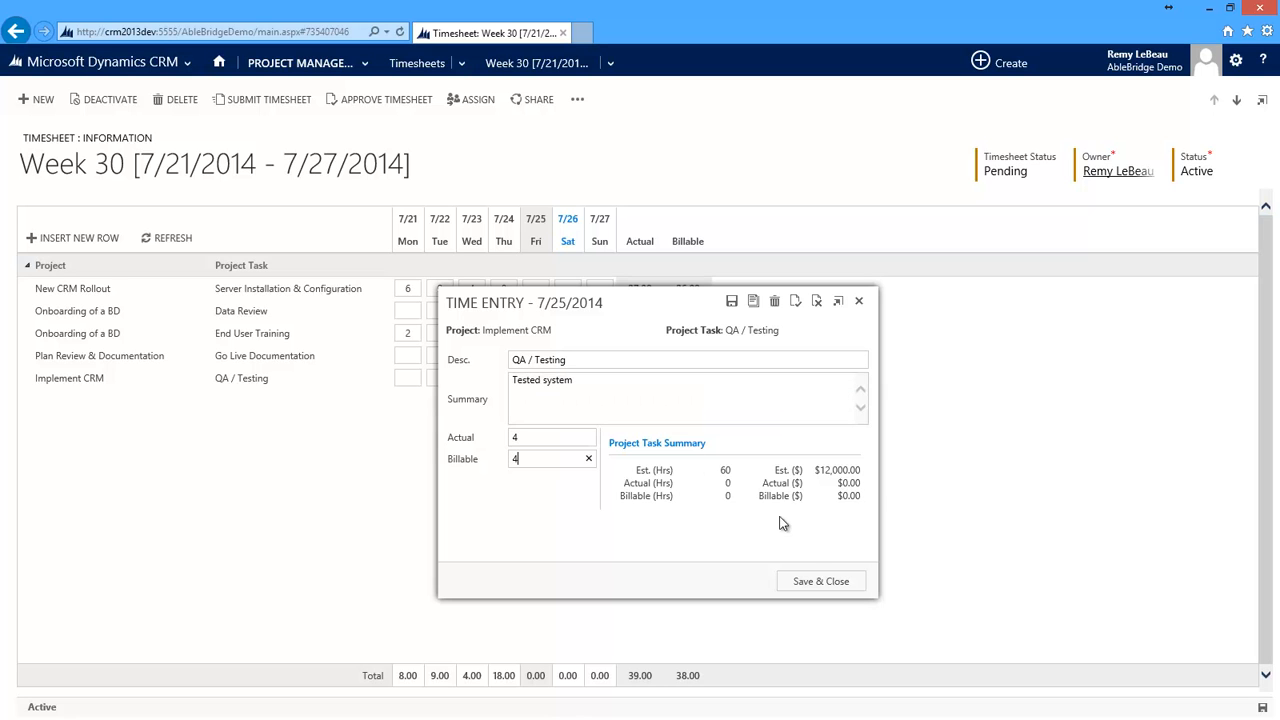
pyautogui.click(817, 581)
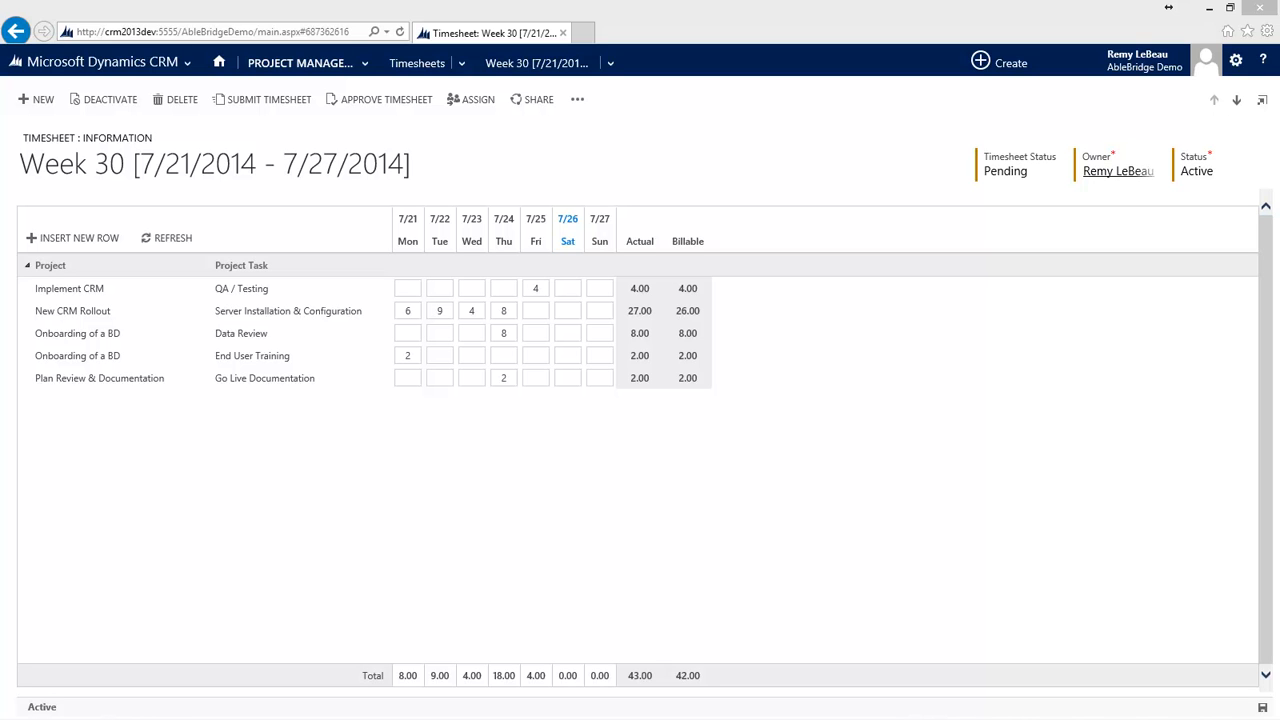
# - Update the Wednesday 7/23 Server Installation & Configuration entry with the summary "Installed Server" and 5 actual and billable hours
pyautogui.click(471, 311)
pyautogui.click(527, 380)
pyautogui.write('Installed Server')
pyautogui.click(532, 443)
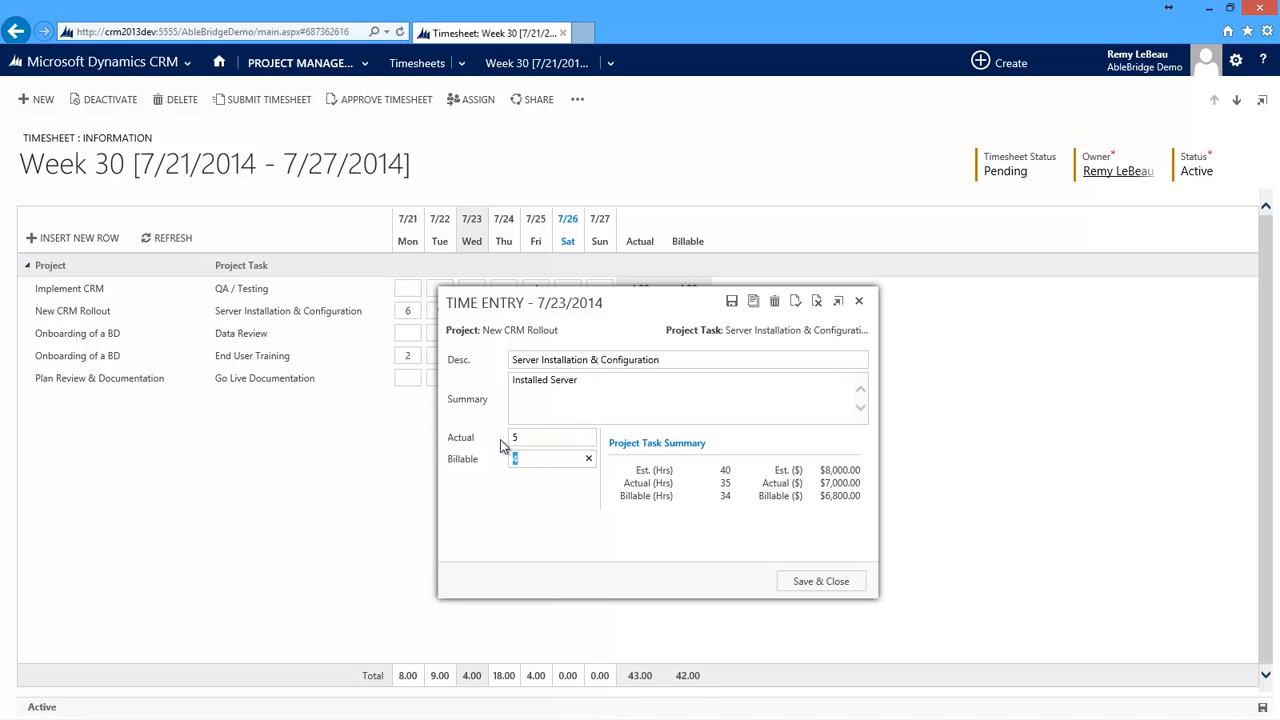
pyautogui.click(815, 582)
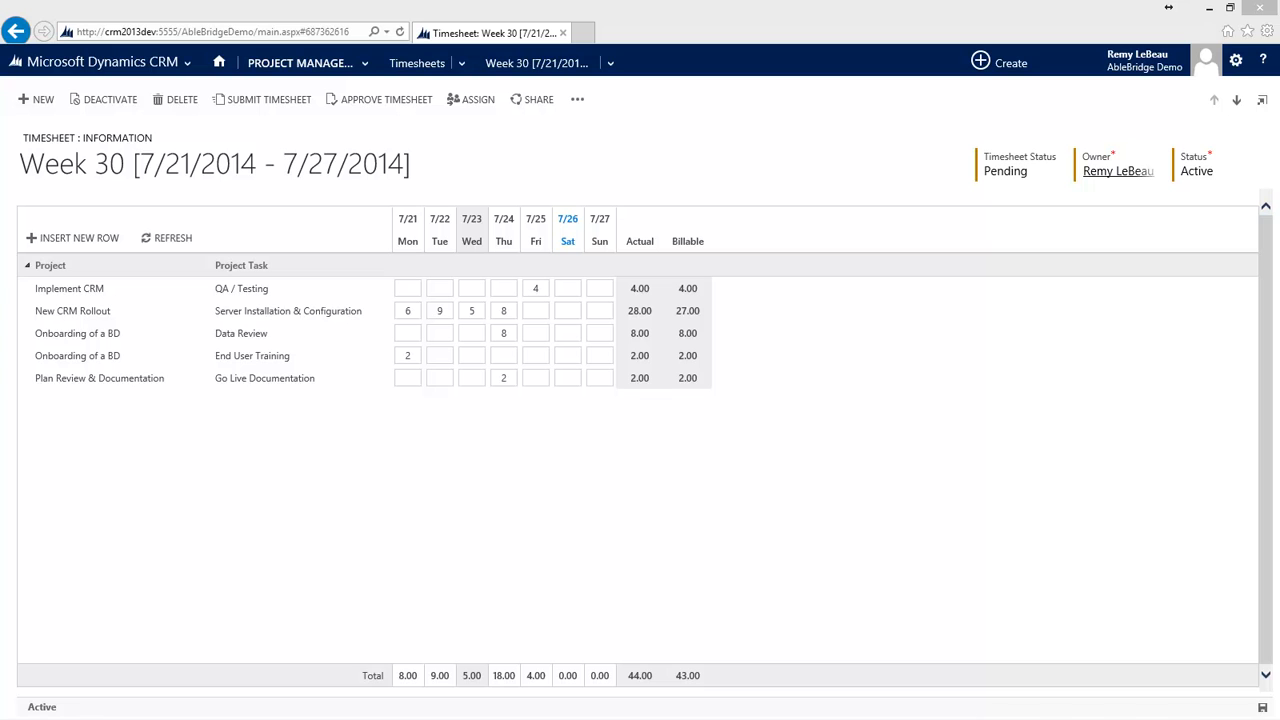
# - Approve the Monday 7/21 time entry for Server Installation & Configuration
pyautogui.click(408, 311)
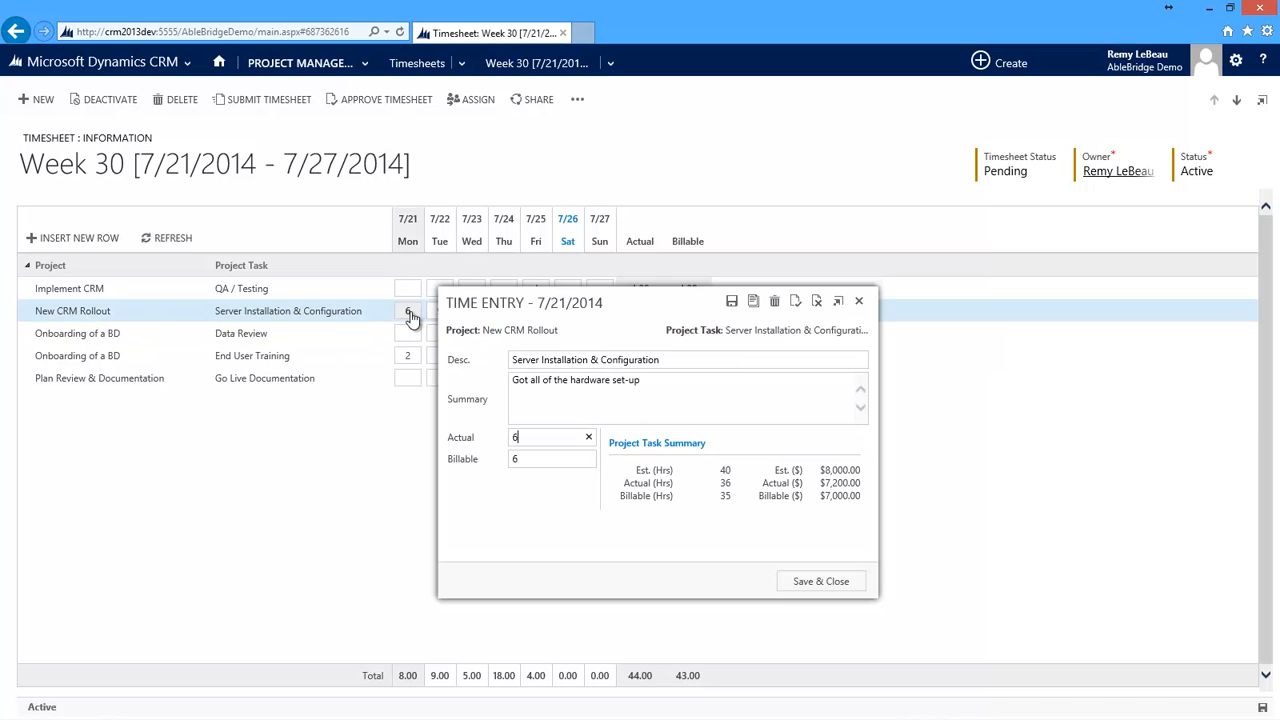
pyautogui.click(797, 302)
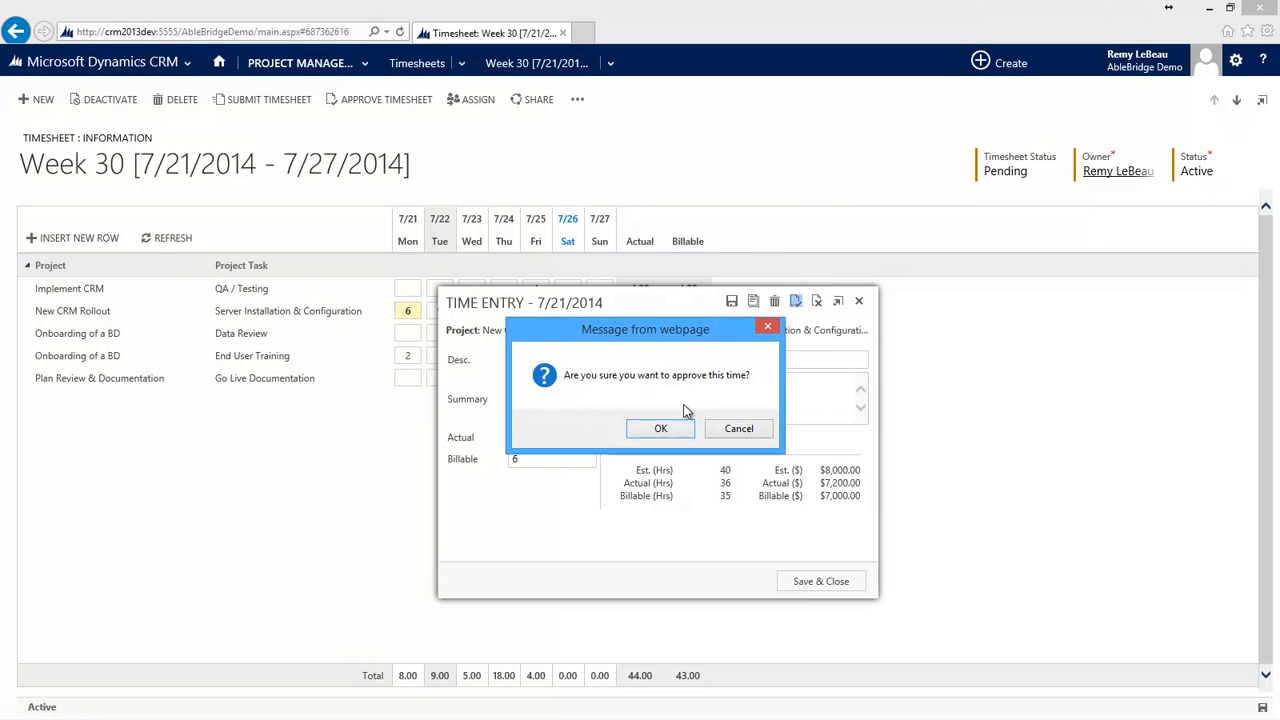
pyautogui.click(661, 428)
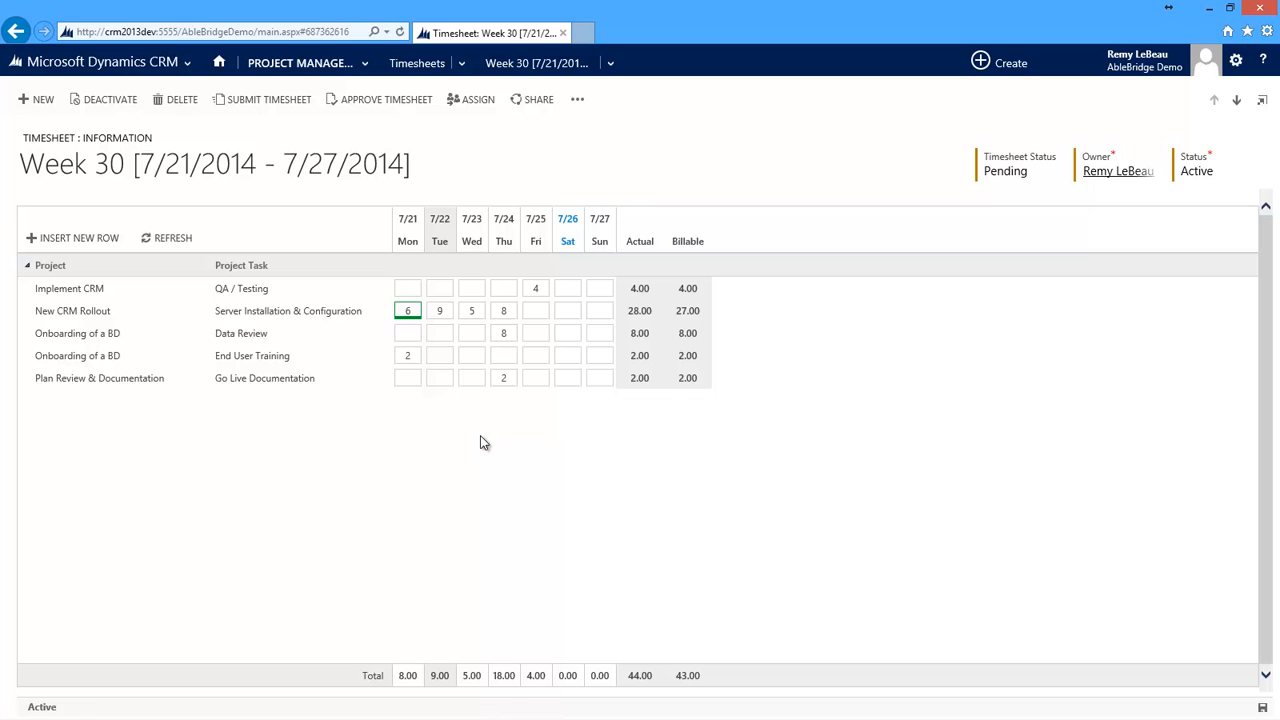
# - Reject the Tuesday 7/22 time entry for Server Installation & Configuration with the reason Missing Summary
pyautogui.click(450, 314)
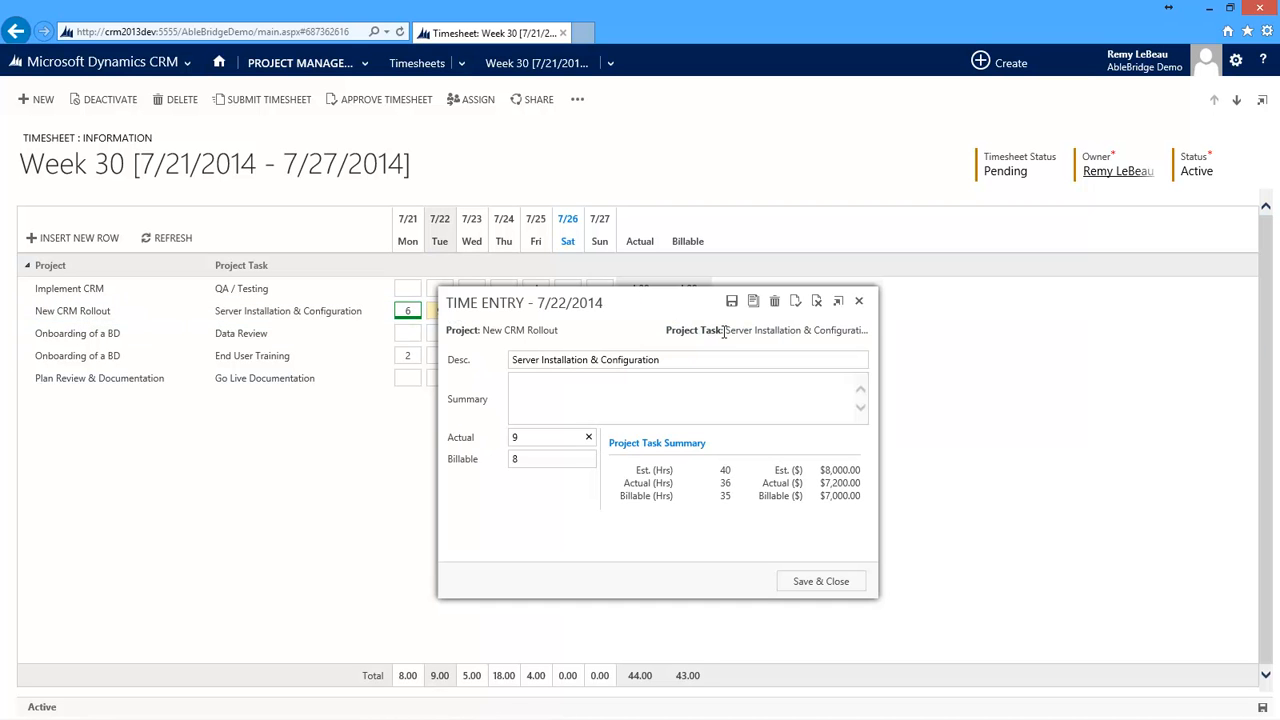
pyautogui.click(815, 303)
pyautogui.click(728, 432)
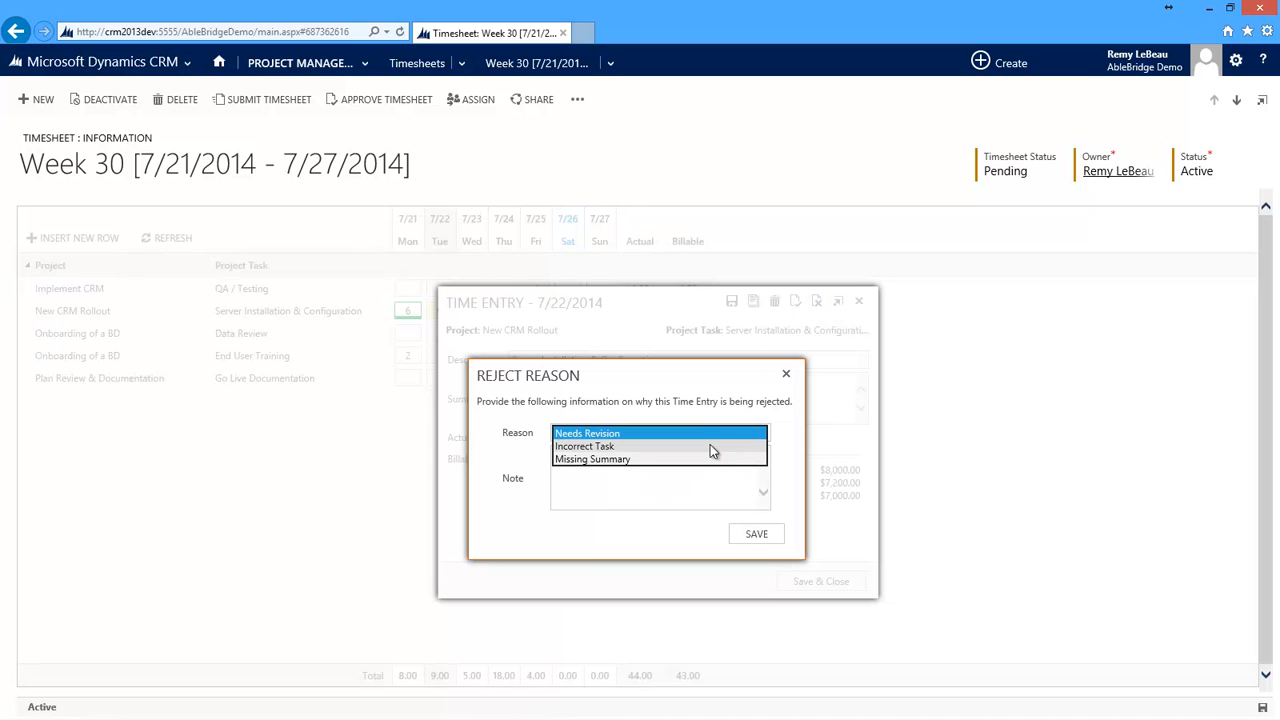
pyautogui.click(707, 460)
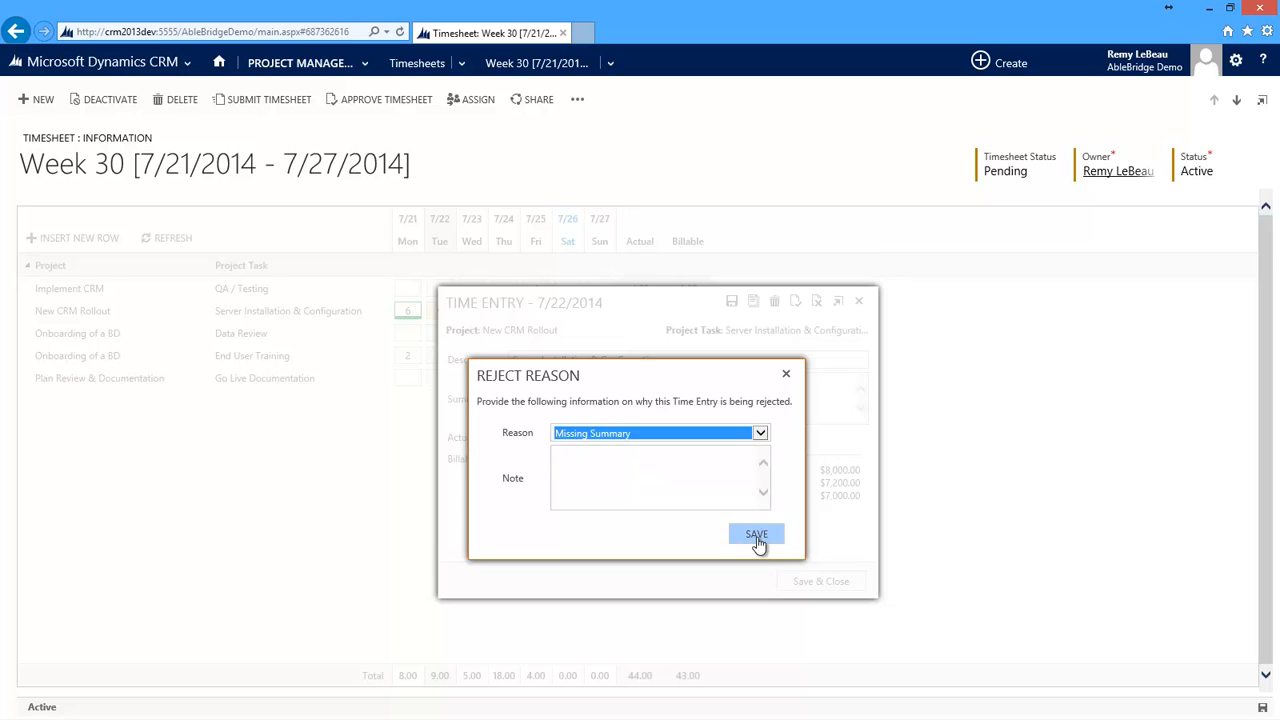
pyautogui.click(757, 540)
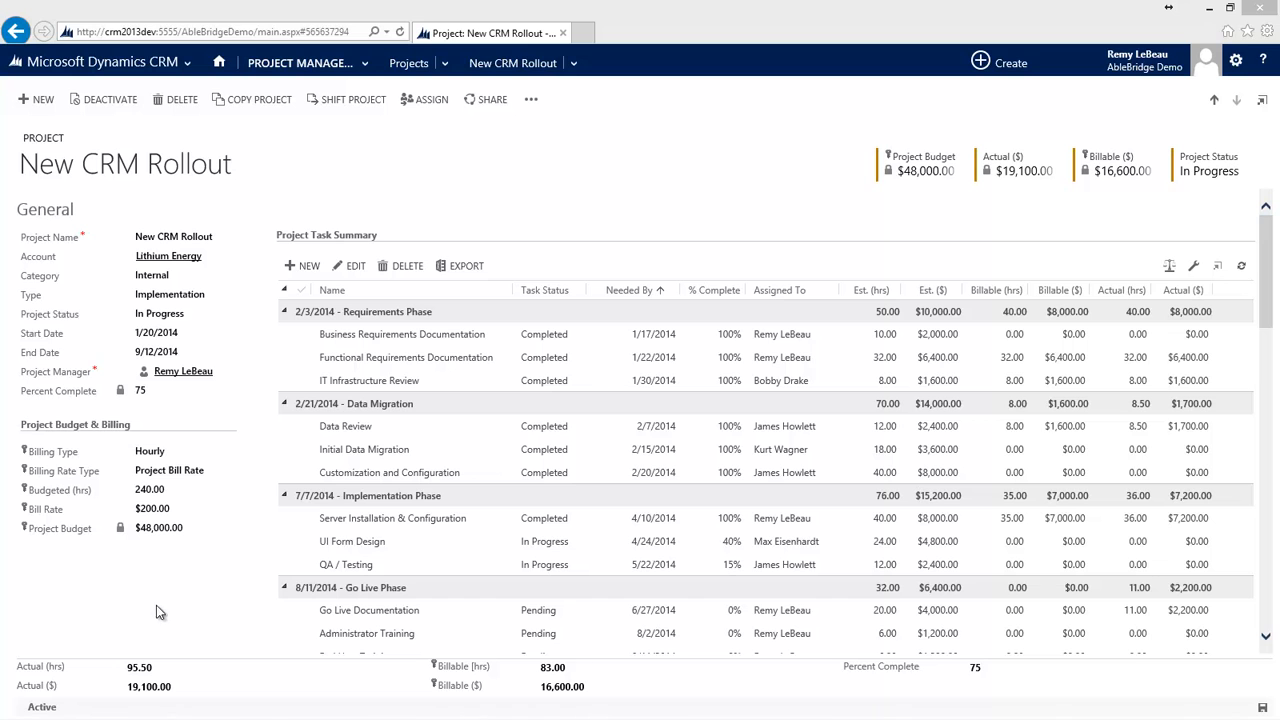
# - Make the New CRM Rollout Gantt chart editable and move the start of the Functional Requirements task to January 5, 2014
pyautogui.scroll(-3, 177, 610)
pyautogui.scroll(-7, 177, 610)
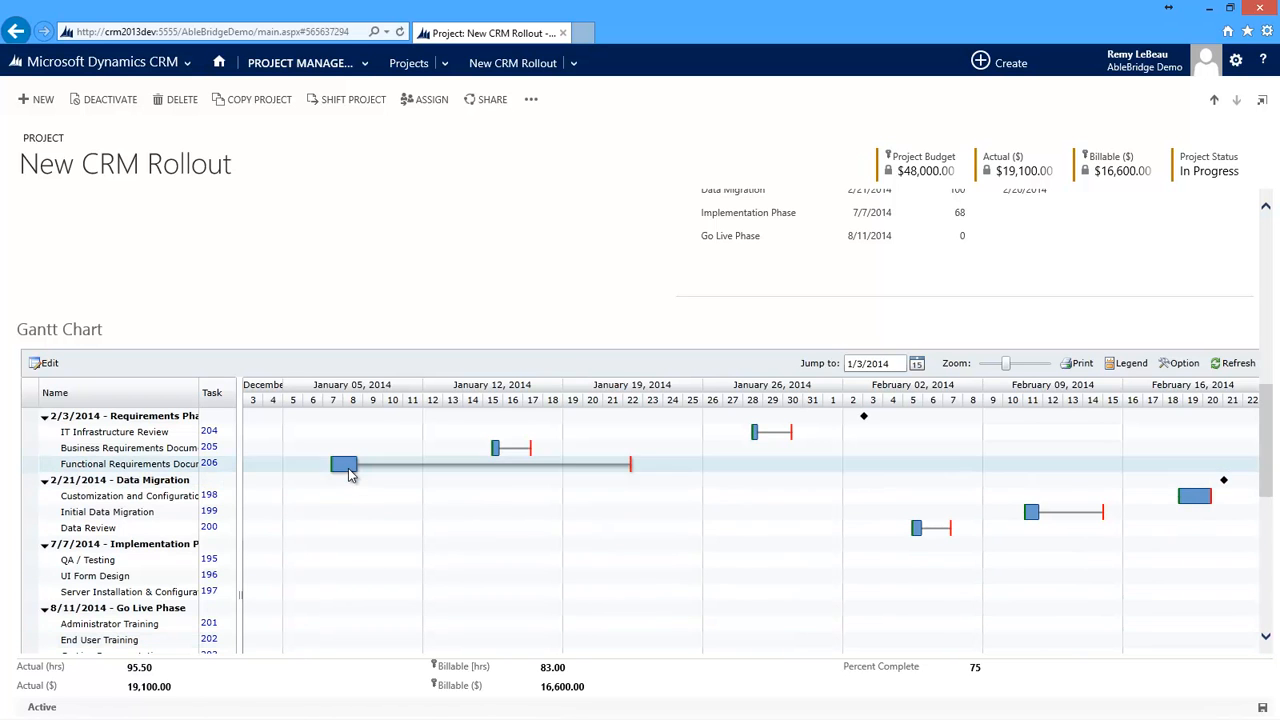
pyautogui.moveTo(350, 474)
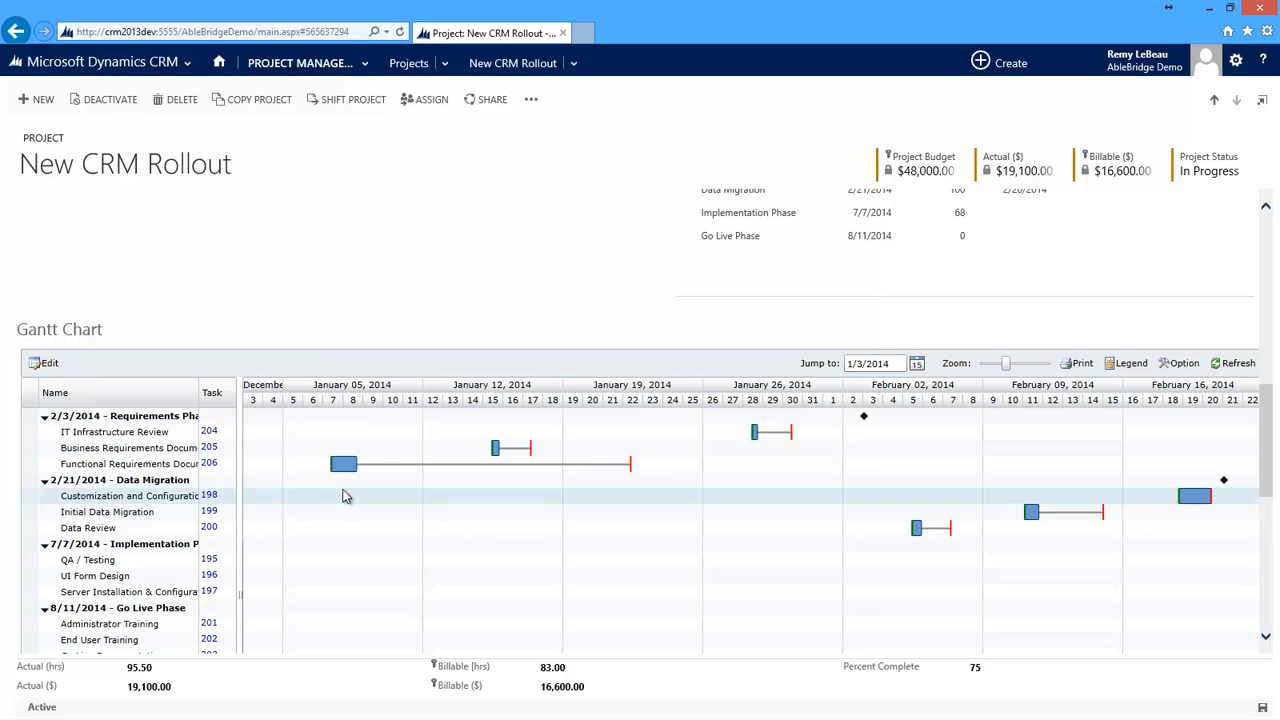
pyautogui.click(45, 363)
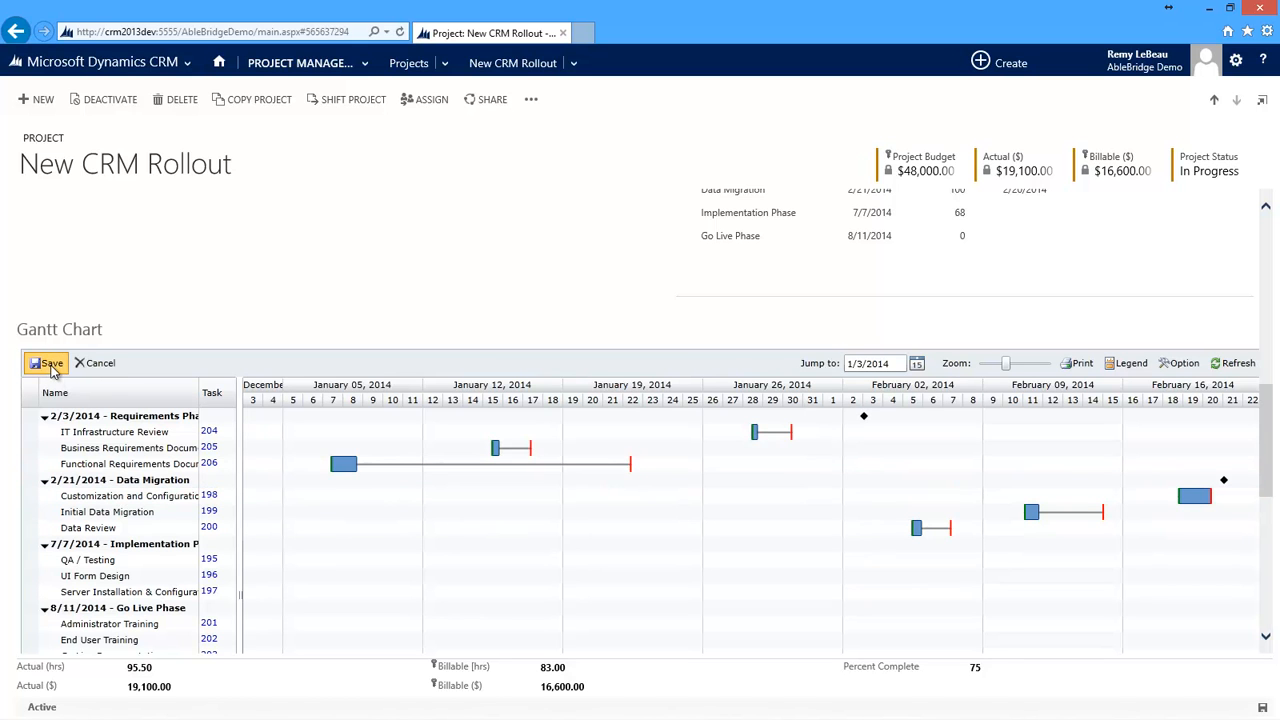
pyautogui.moveTo(331, 466); pyautogui.dragTo(294, 466)
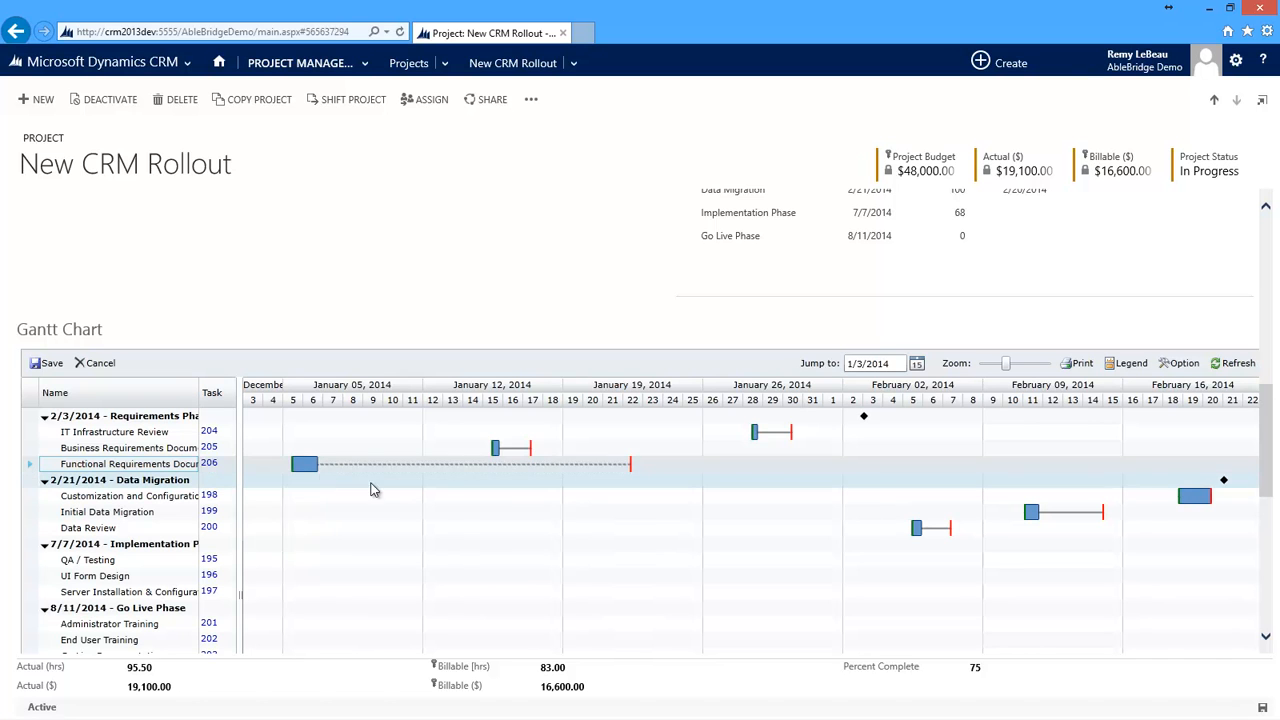
# - Extend the Business Requirements task's needed-by date to about January 20 and move Data Review about two days earlier on the Gantt chart
pyautogui.moveTo(531, 448); pyautogui.dragTo(586, 449)
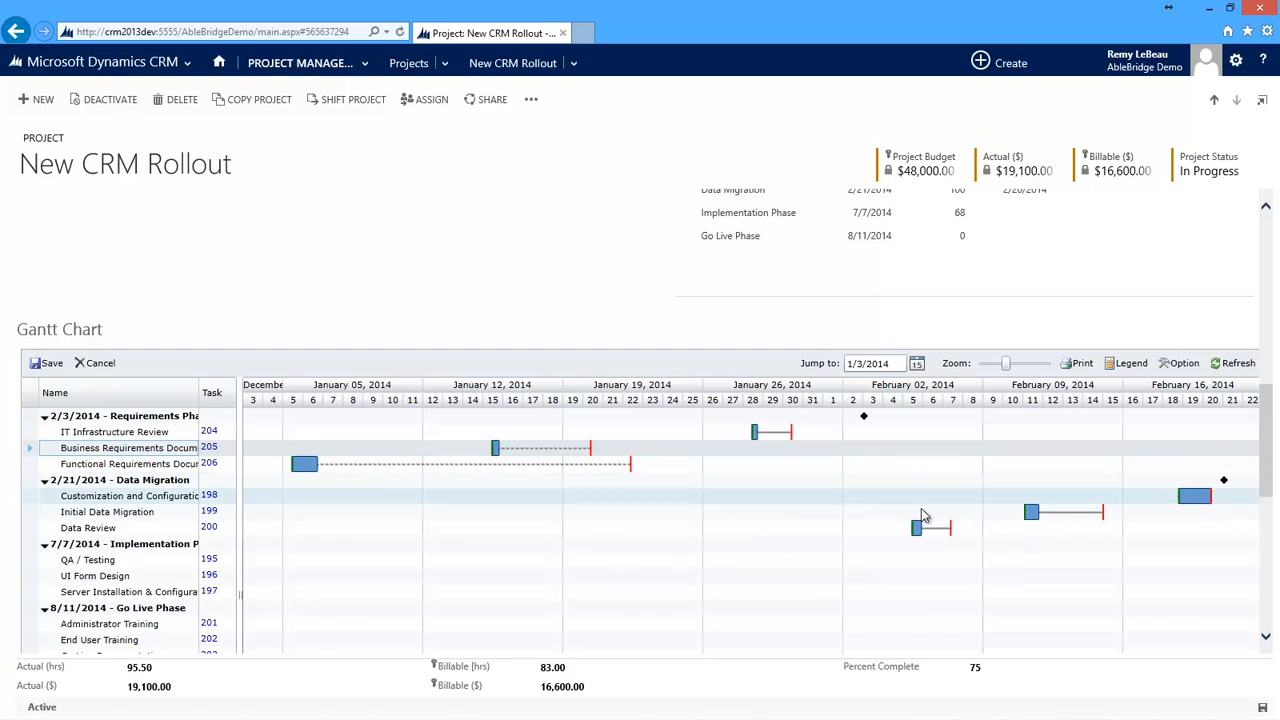
pyautogui.moveTo(941, 535); pyautogui.dragTo(894, 532)
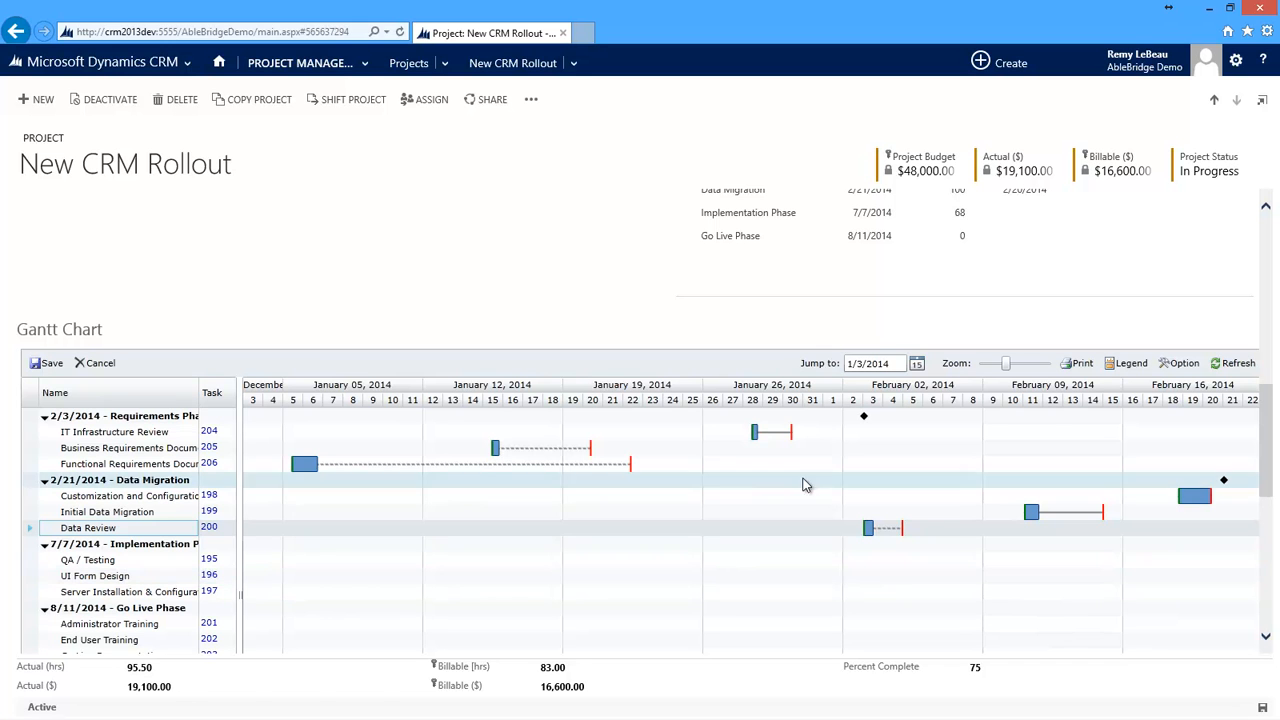
pyautogui.click(1124, 366)
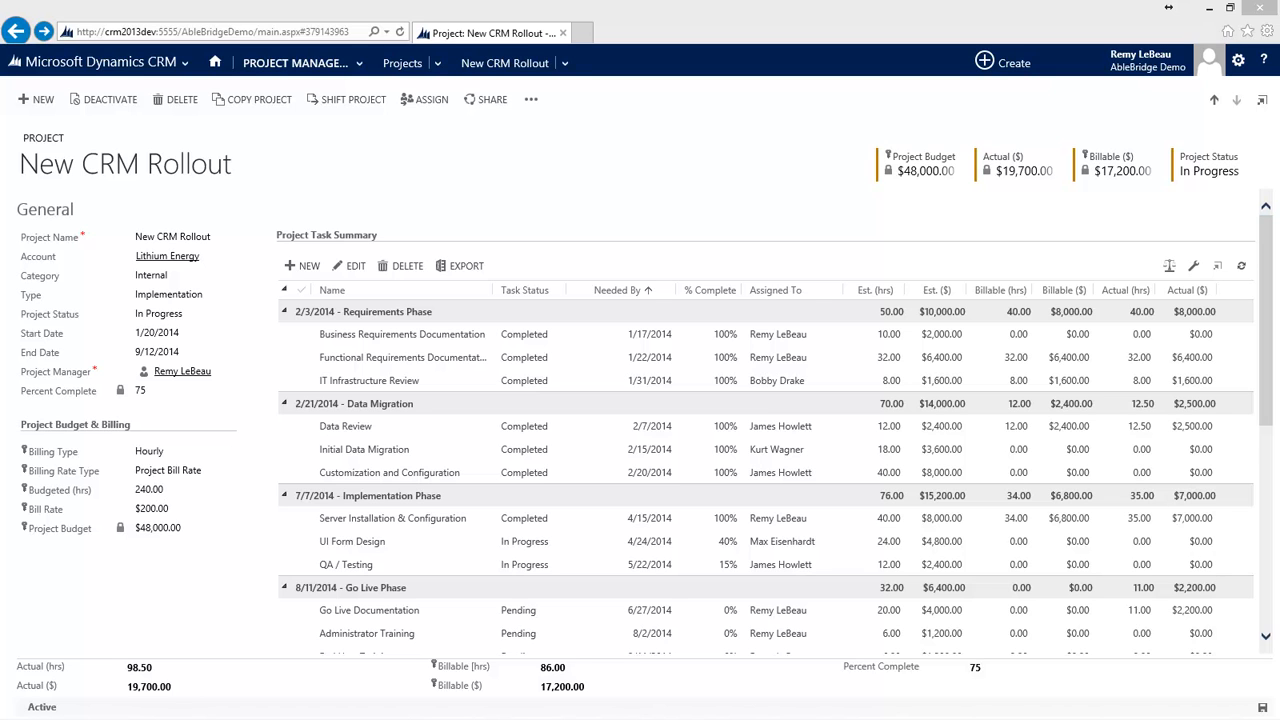
# - Open the expenses related to the New CRM Rollout project
pyautogui.click(565, 64)
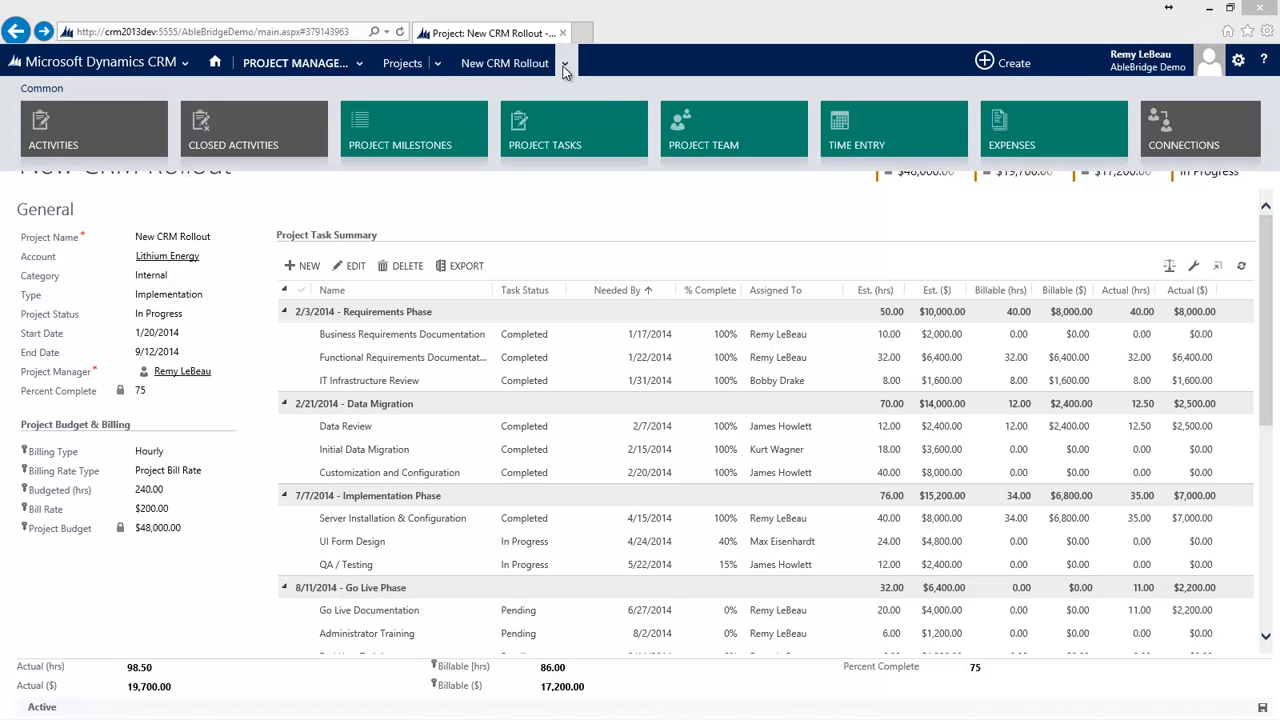
pyautogui.click(1016, 133)
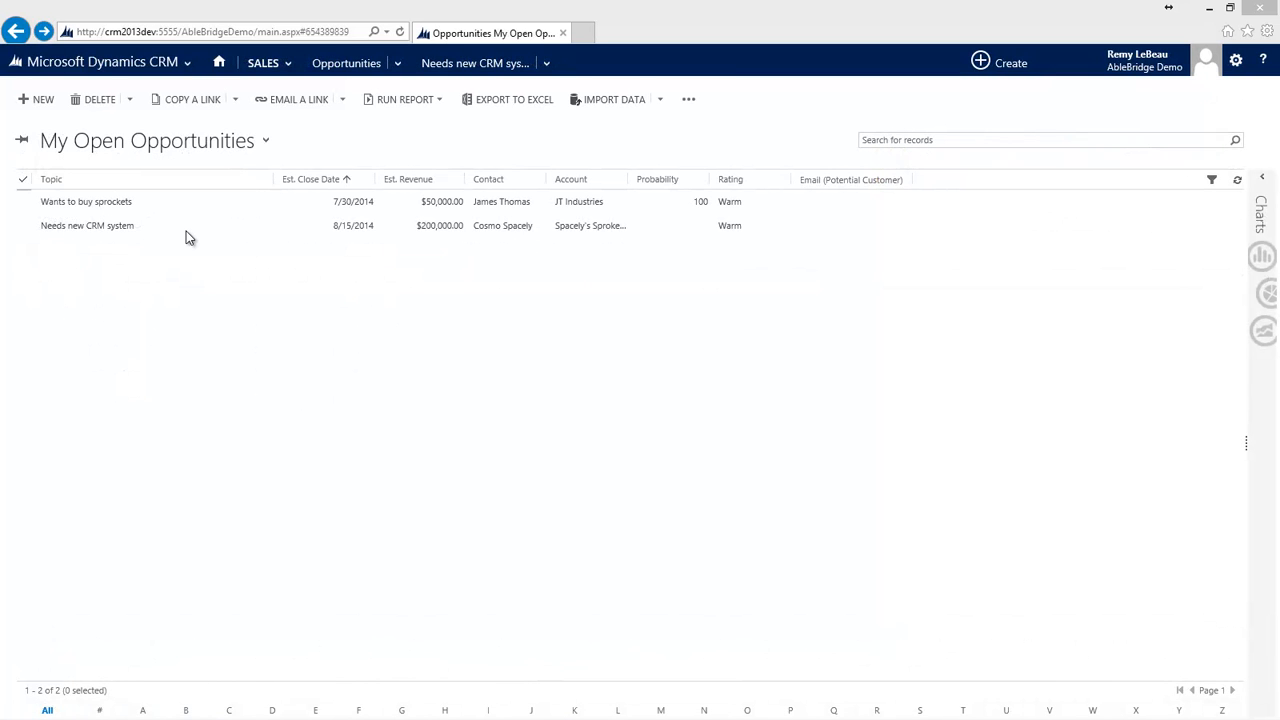
# - Convert the "Needs new CRM system" opportunity to a project copied from an existing project, keeping the Project Task Resource Assignments
pyautogui.click(186, 238)
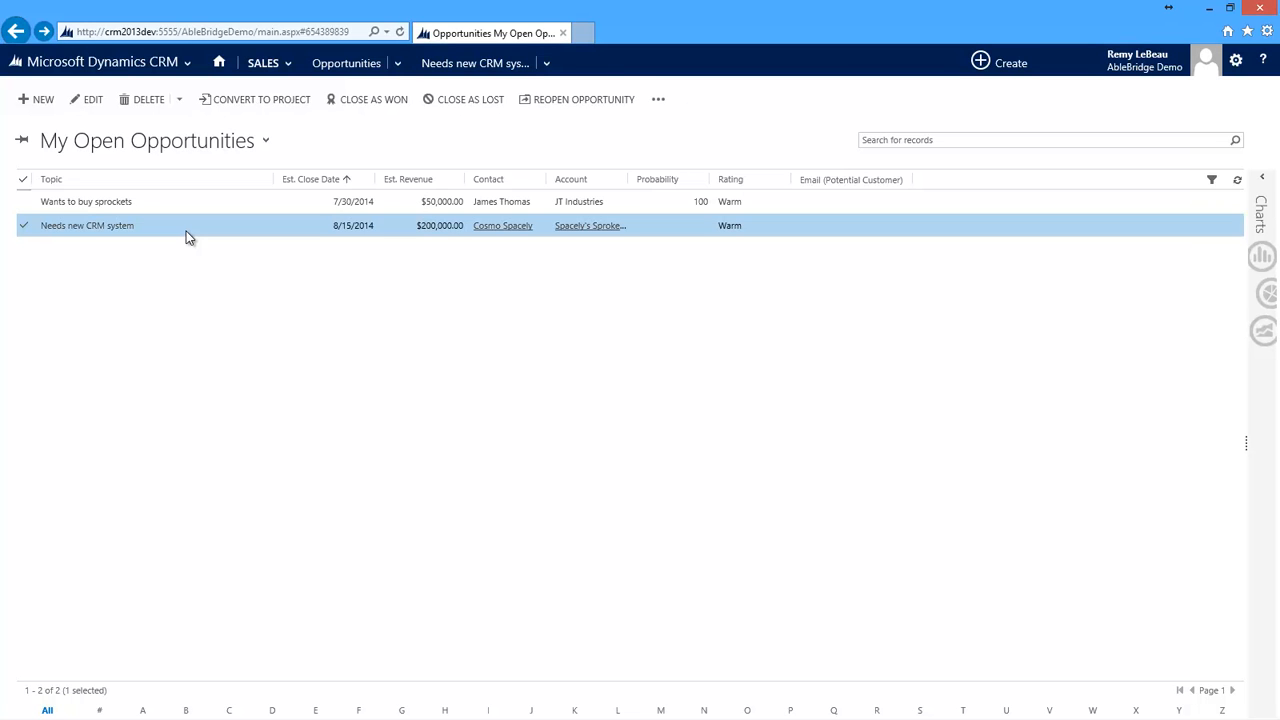
pyautogui.click(257, 102)
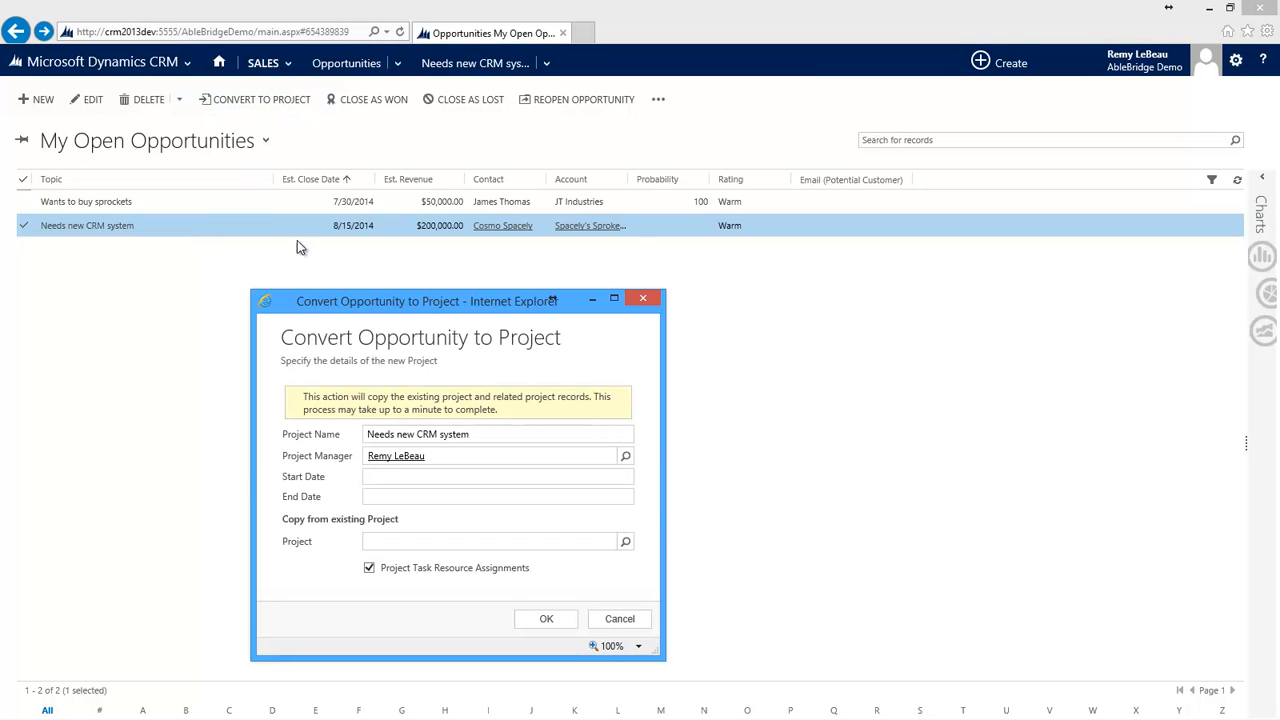
pyautogui.click(625, 541)
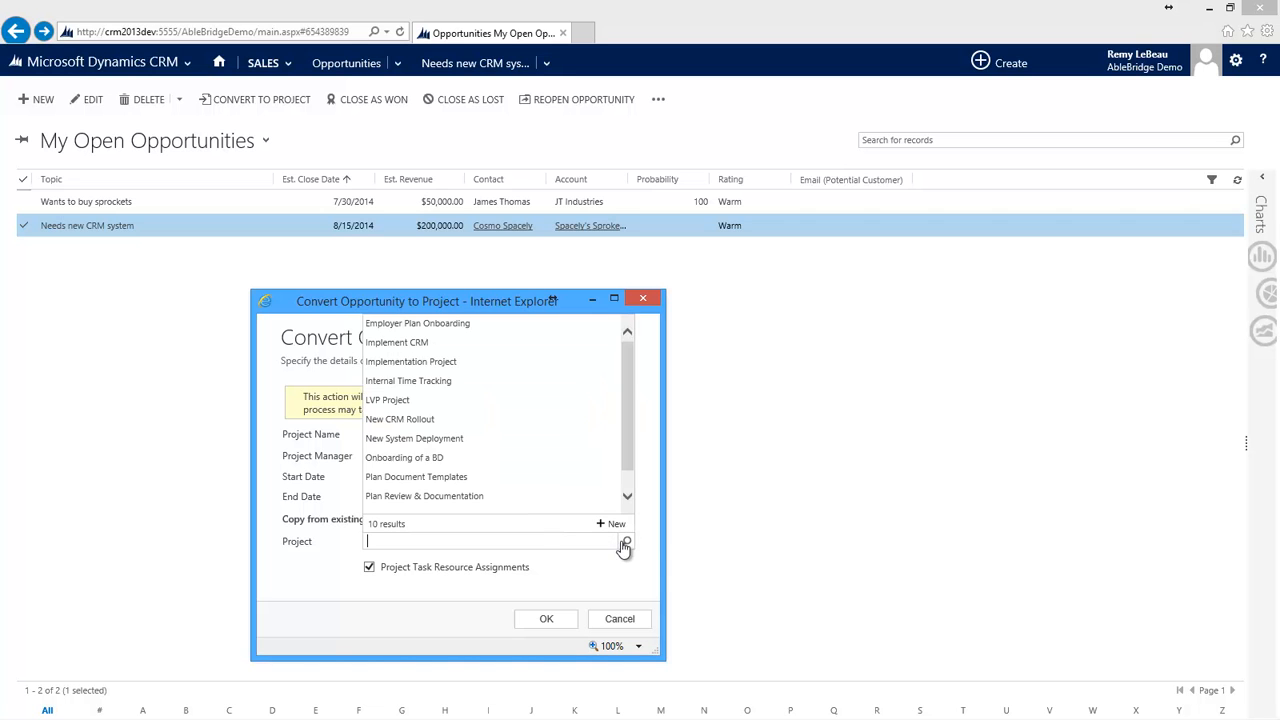
pyautogui.click(476, 450)
pyautogui.click(570, 626)
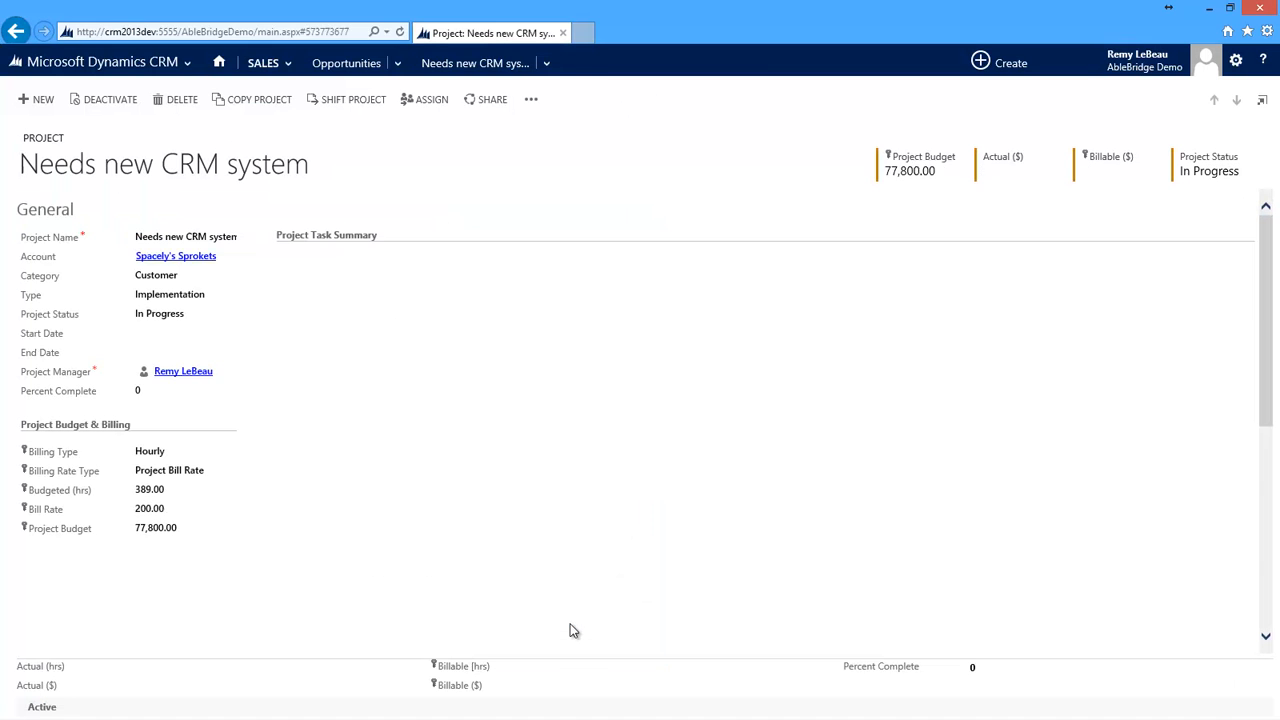